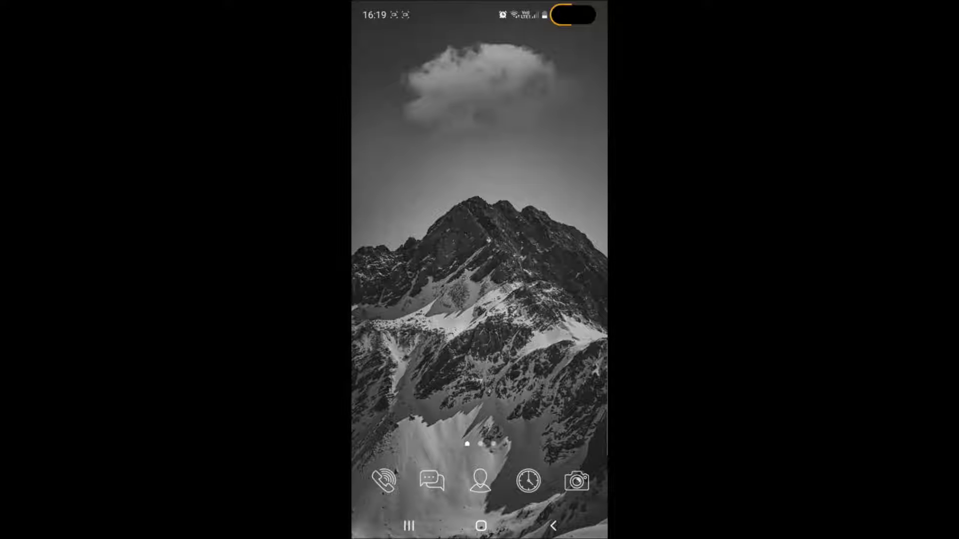
- Reboot the phone into Safe mode from the power menu, then pull down quick settings
key(XF86PowerOff)
click(480, 160)
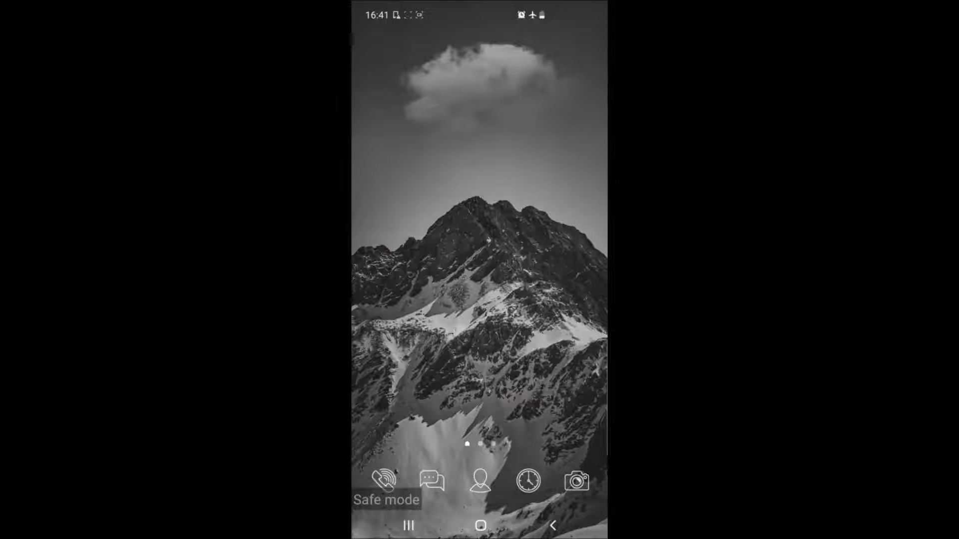
drag(480, 23, 480, 338)
- Uninstall Airlief from Settings > Apps, then return to the main settings list
mouse_move(420, 188)
mouse_down()
mouse_move(487, 188)
mouse_move(420, 188)
mouse_up()
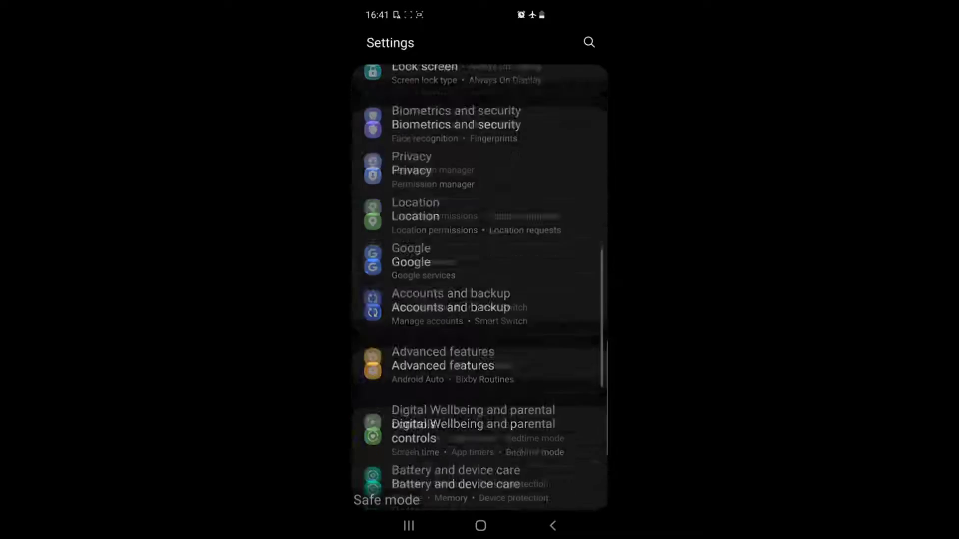
click(480, 296)
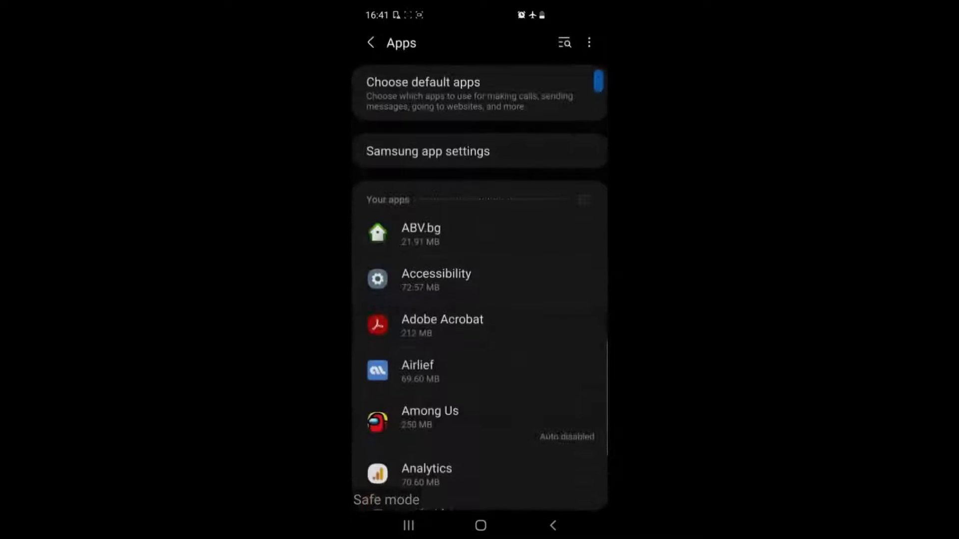
scroll(480, 285, down, 3)
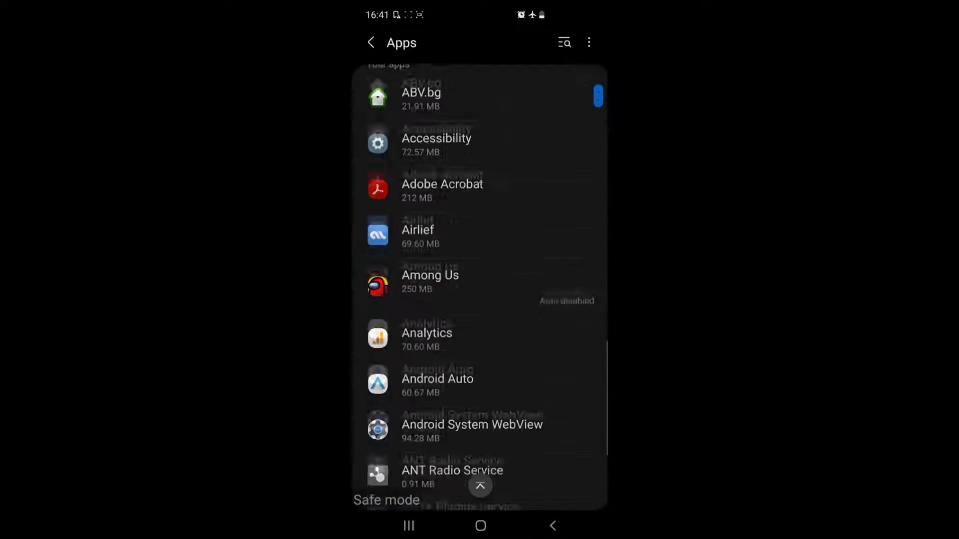
scroll(480, 284, down, 2)
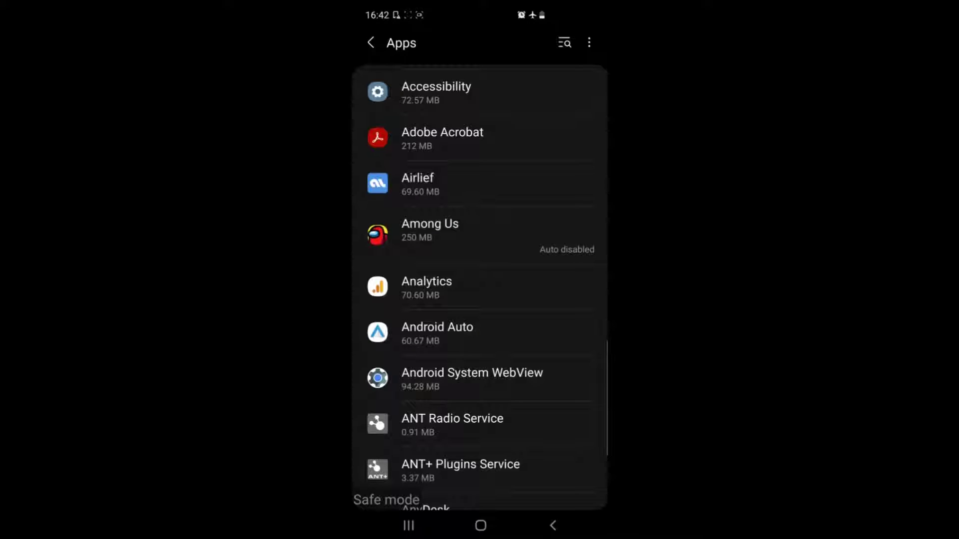
click(420, 183)
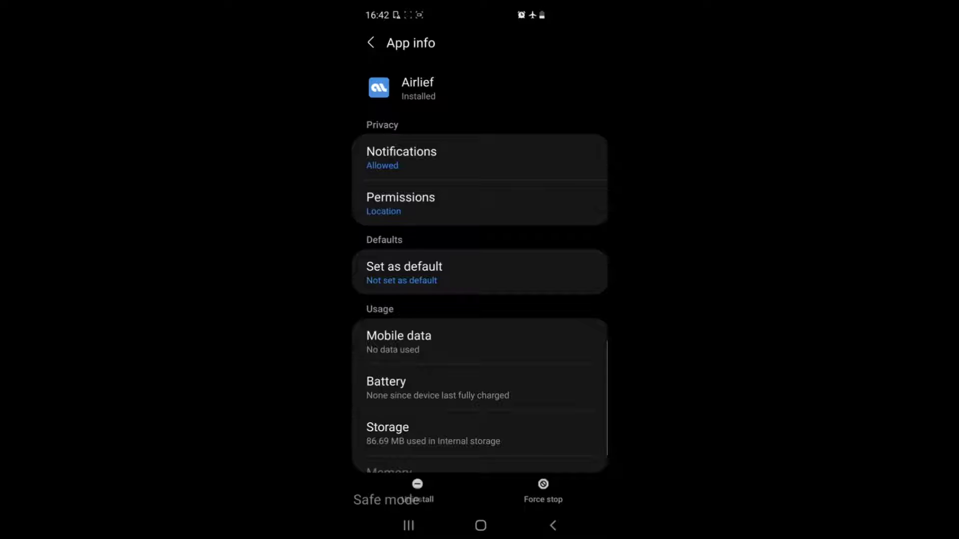
click(401, 203)
click(553, 526)
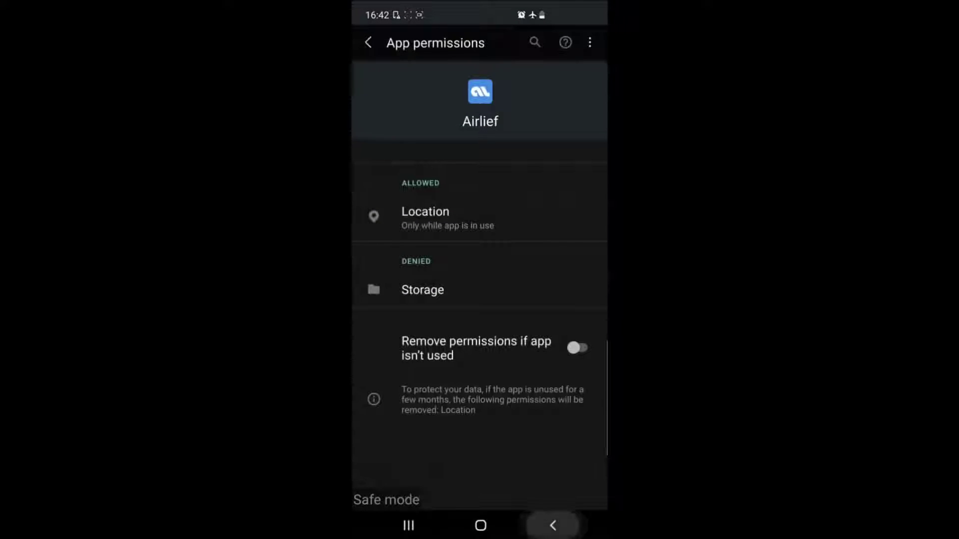
click(417, 491)
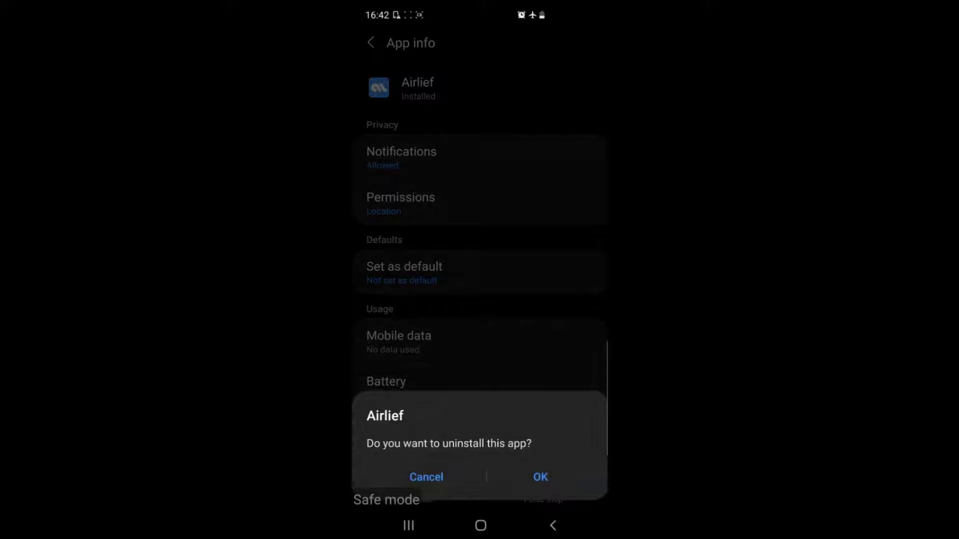
click(540, 477)
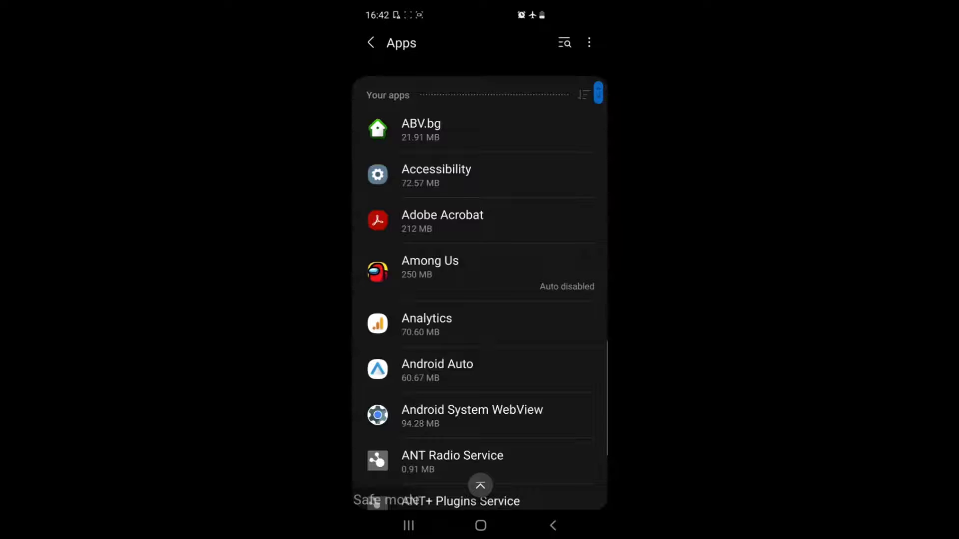
click(371, 43)
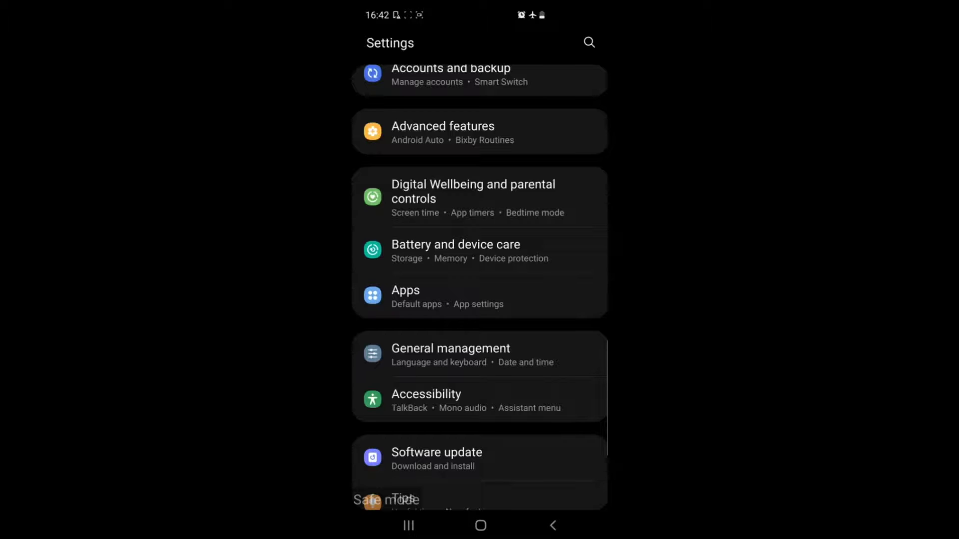
- Clean memory in Battery and device care, check battery usage, then return to Settings
click(455, 251)
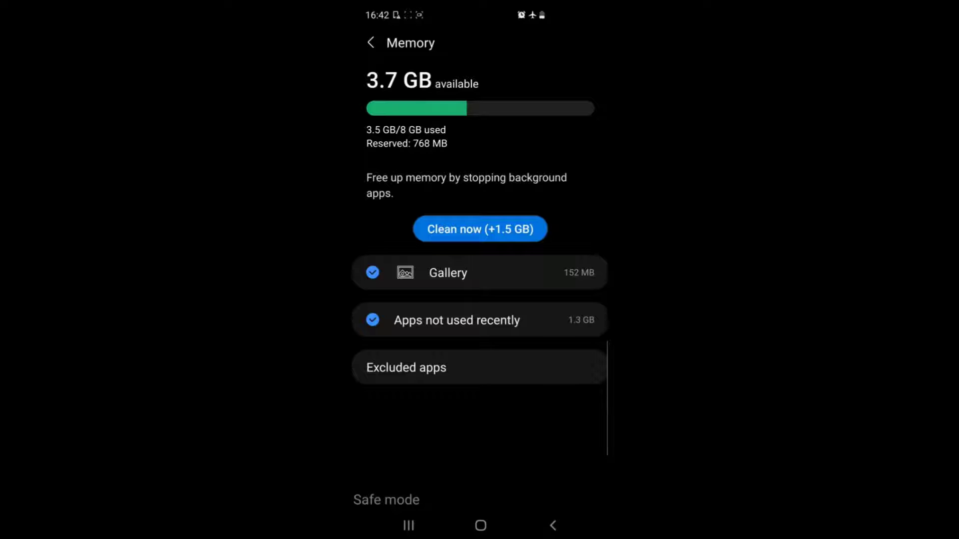
click(480, 229)
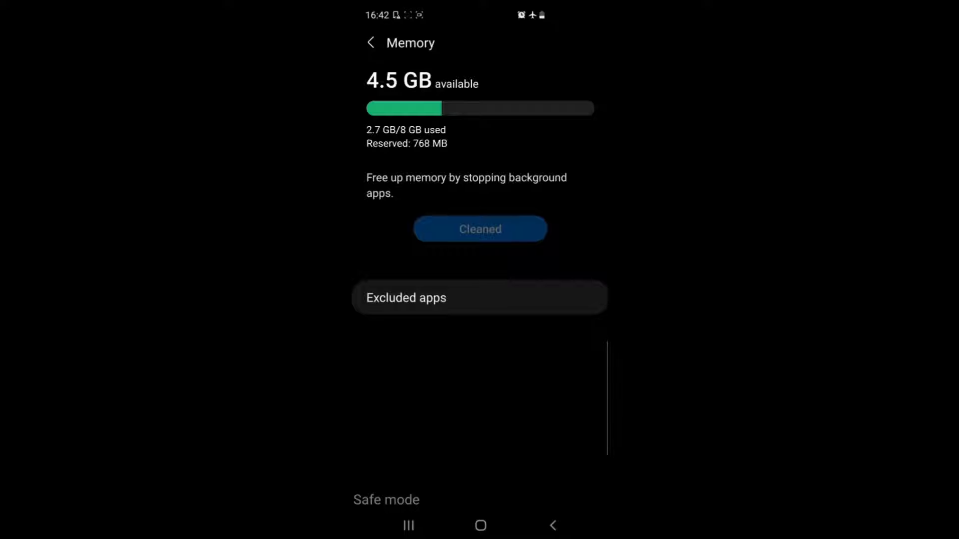
click(554, 526)
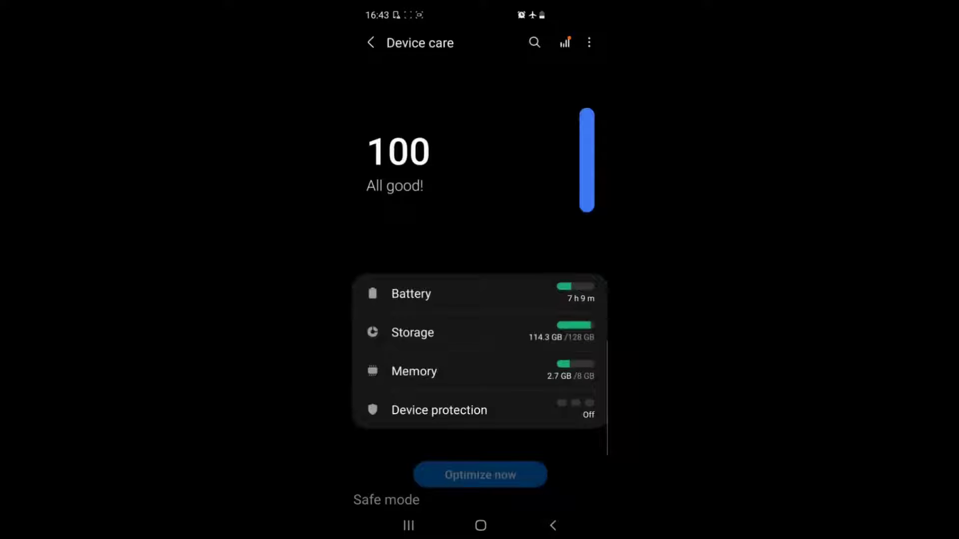
click(411, 294)
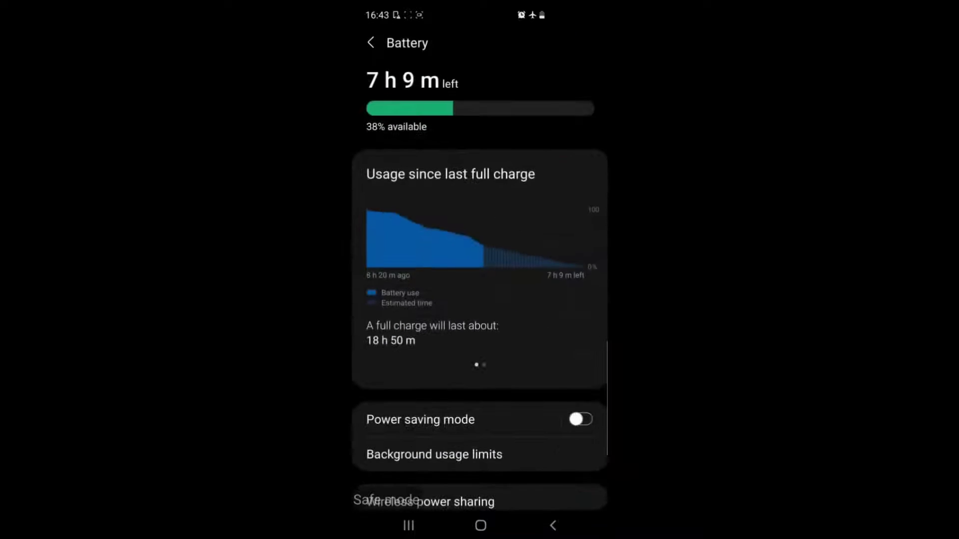
scroll(480, 285, down, 2)
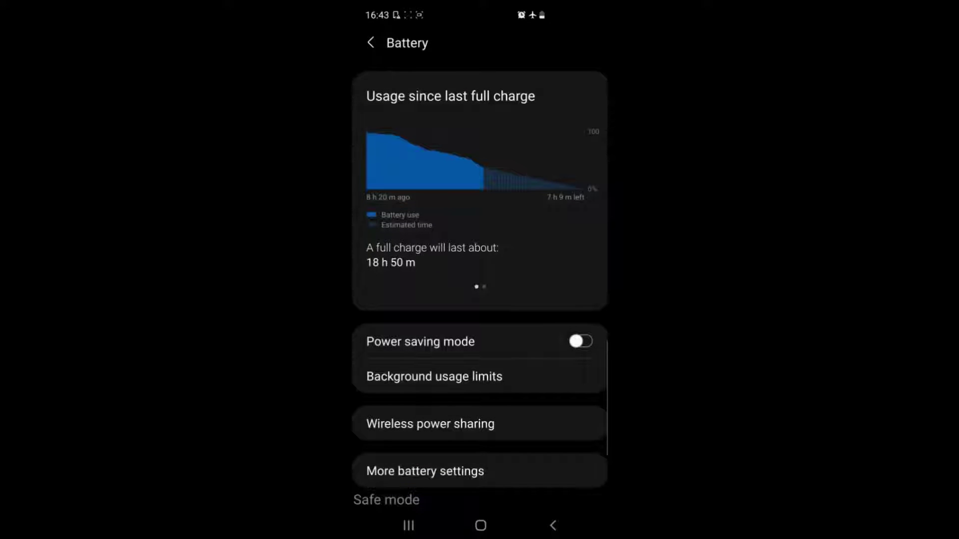
scroll(480, 286, up, 2)
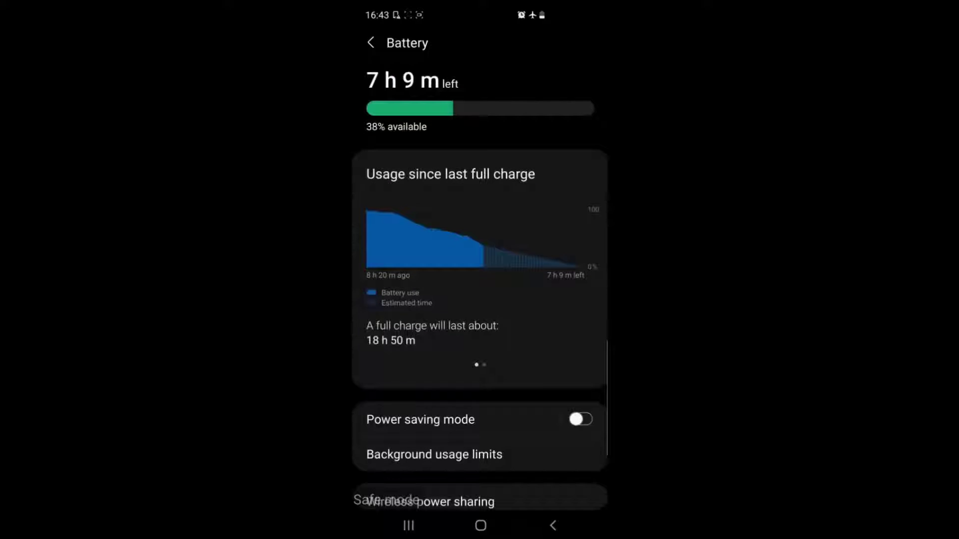
click(553, 526)
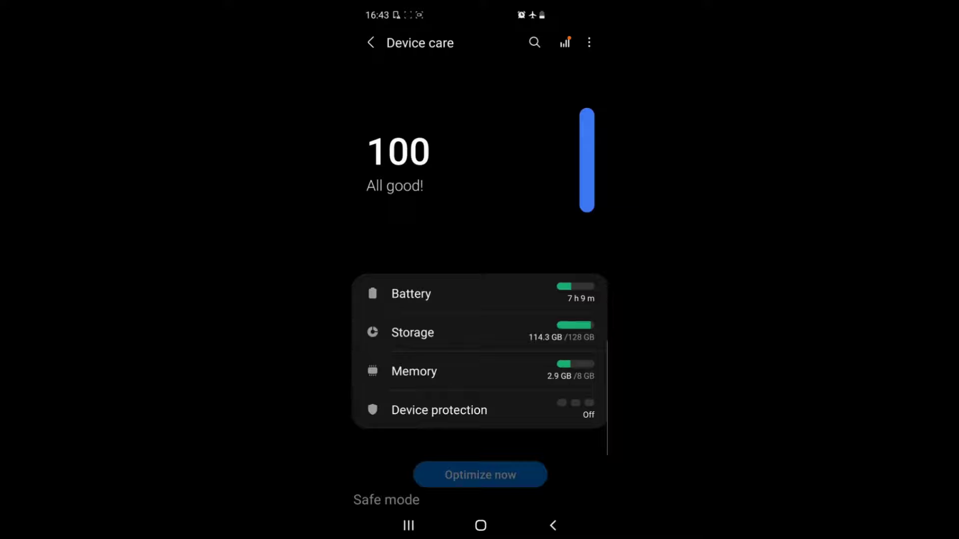
click(553, 526)
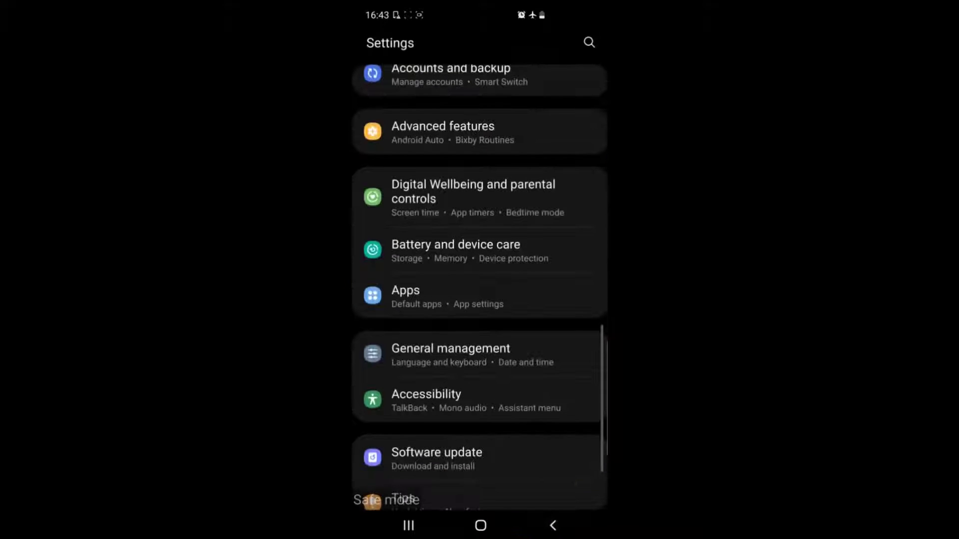
- Go home and launch Chrome from the app drawer, which shows google.com's No internet page
click(553, 525)
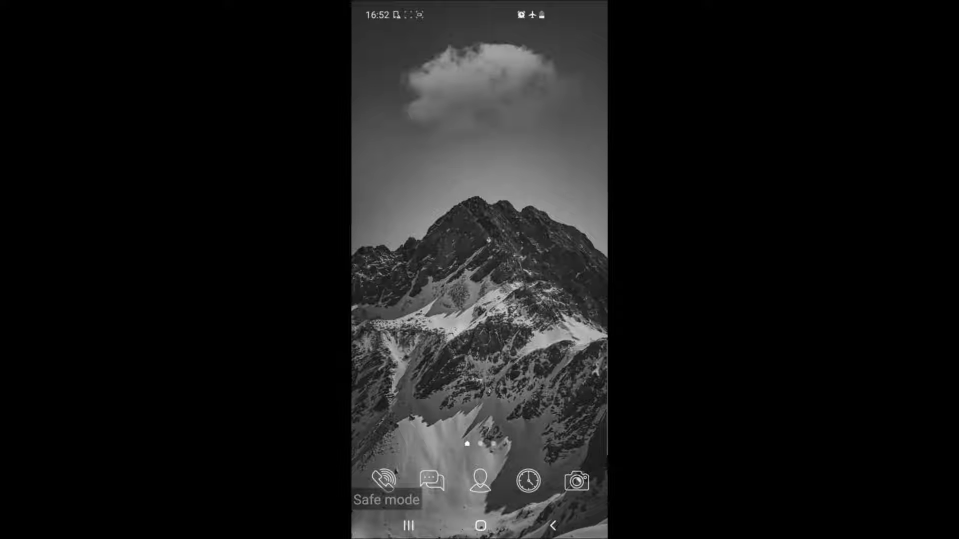
drag(480, 375, 479, 150)
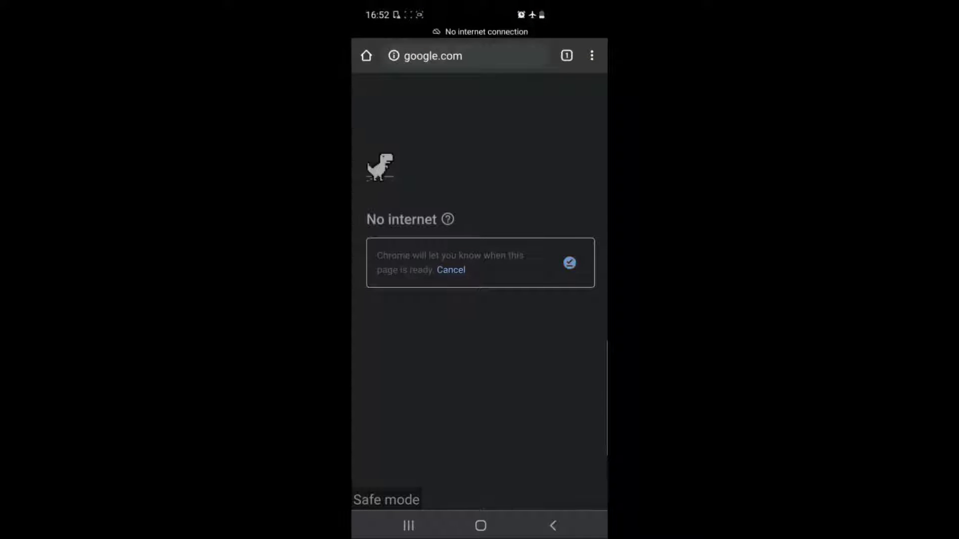
click(592, 56)
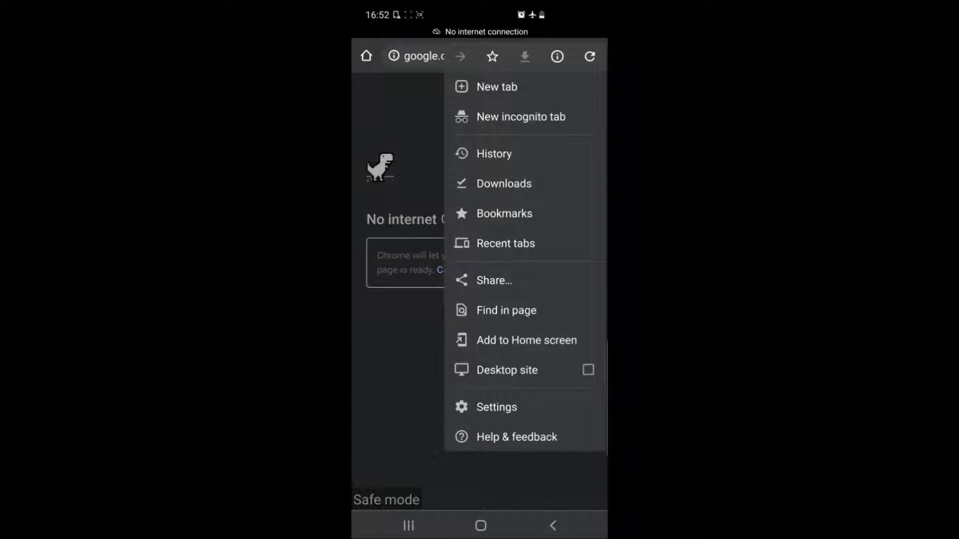
- Turn off Chrome notifications for bg.rbth.com, expert.bg and duplichecker.com, keeping google.com enabled
click(497, 407)
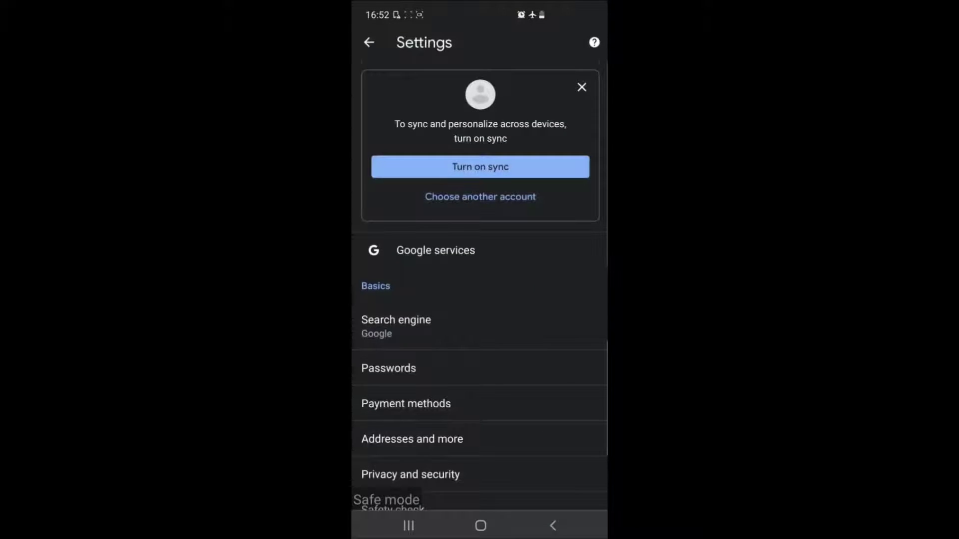
scroll(479, 300, down, 5)
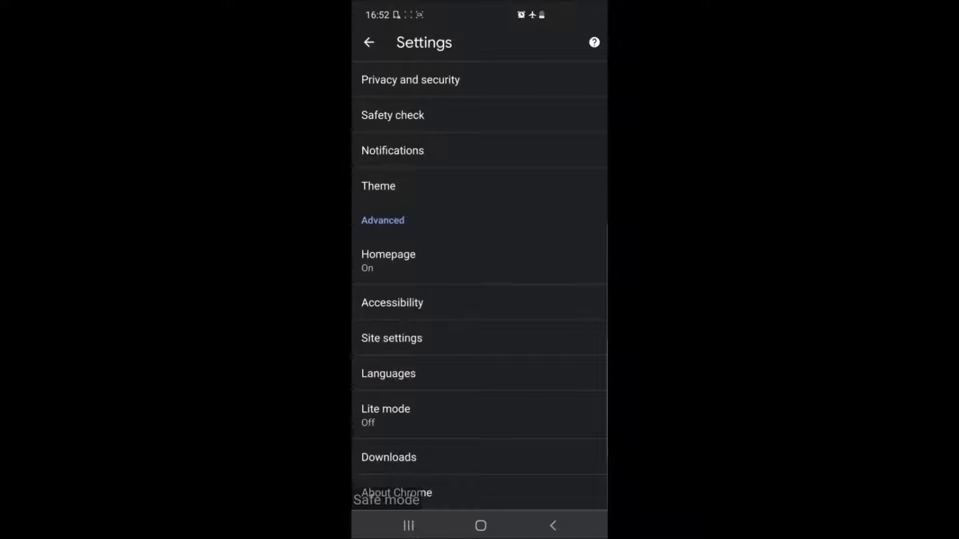
click(393, 150)
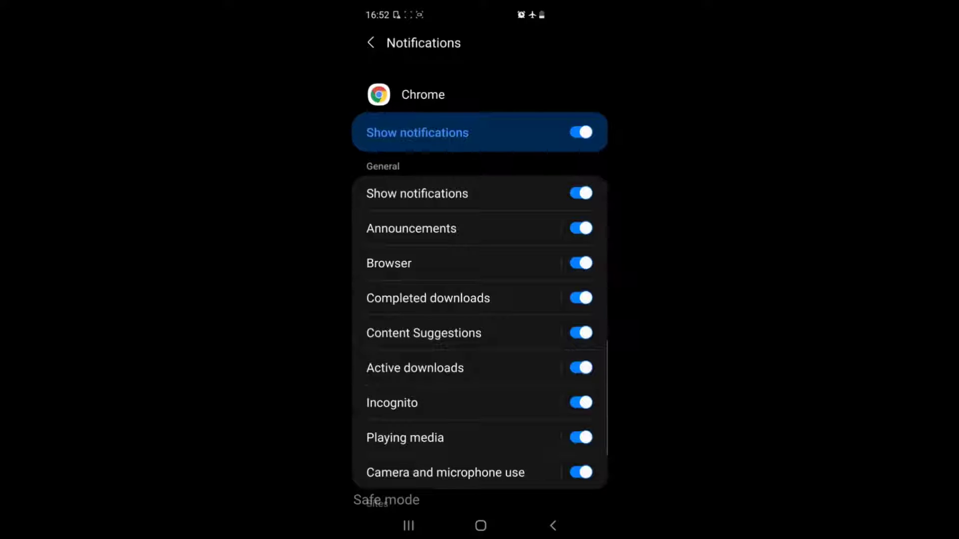
scroll(480, 300, down, 2)
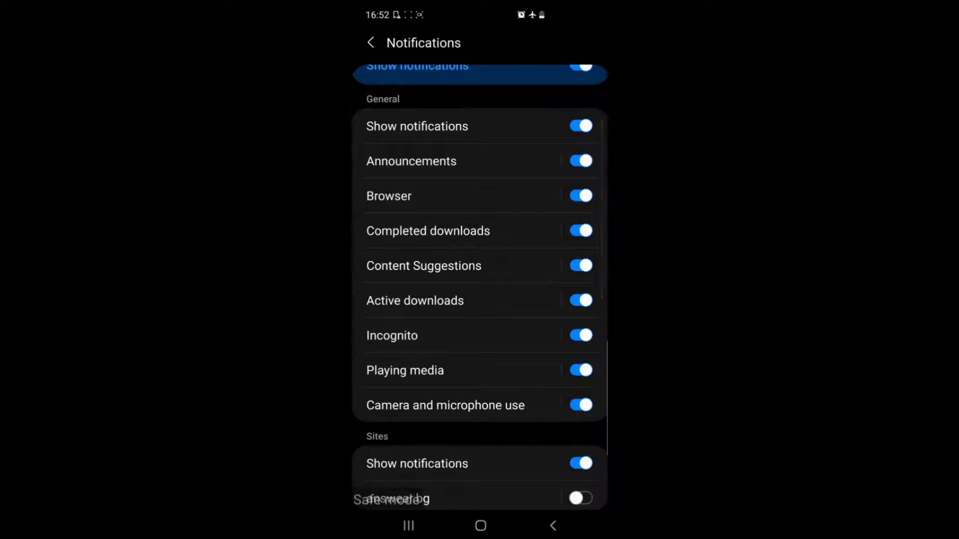
scroll(479, 300, down, 2)
scroll(479, 300, down, 4)
scroll(480, 301, down, 2)
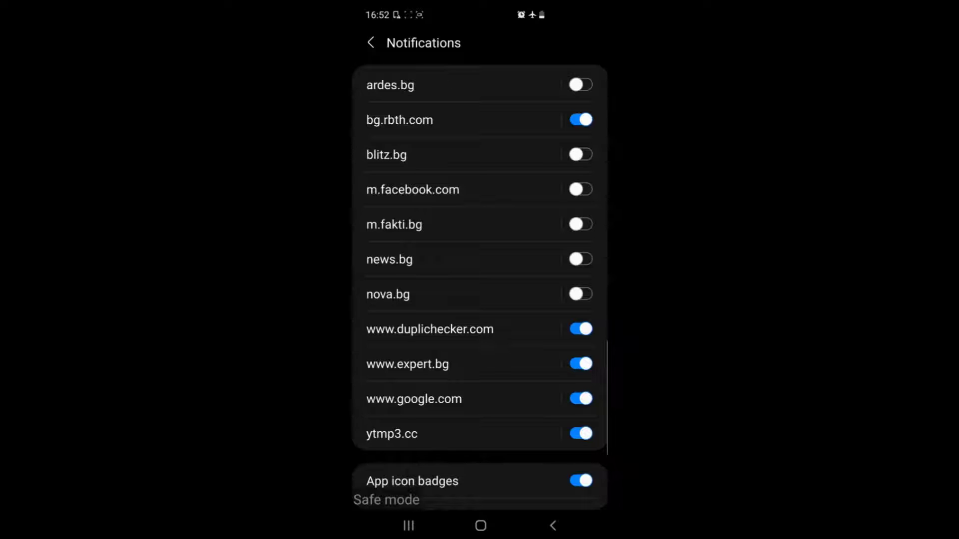
scroll(479, 284, up, 3)
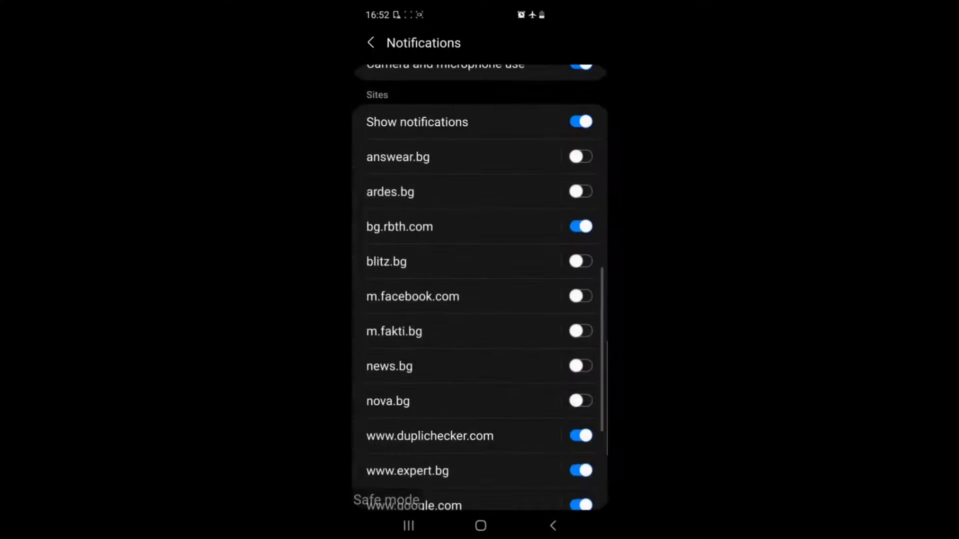
click(581, 249)
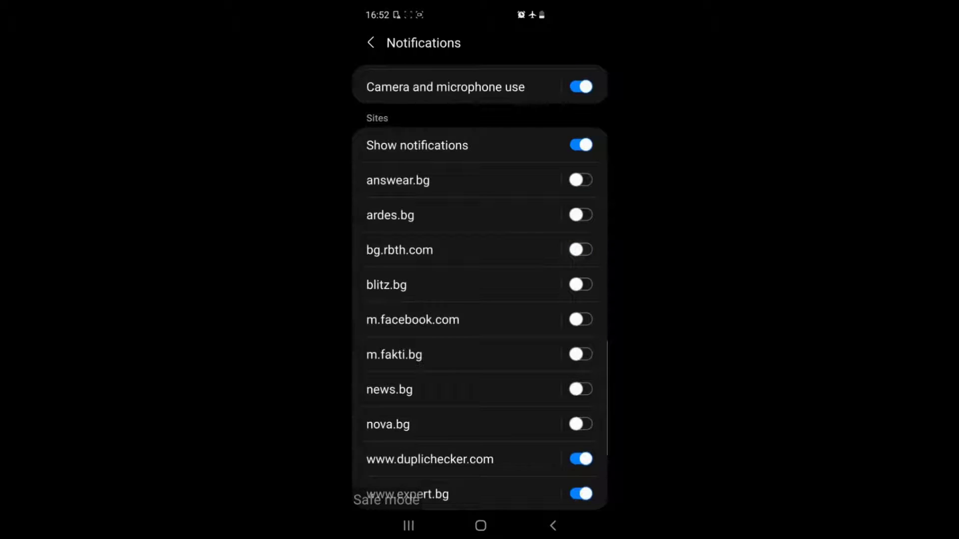
scroll(479, 285, down, 5)
click(581, 337)
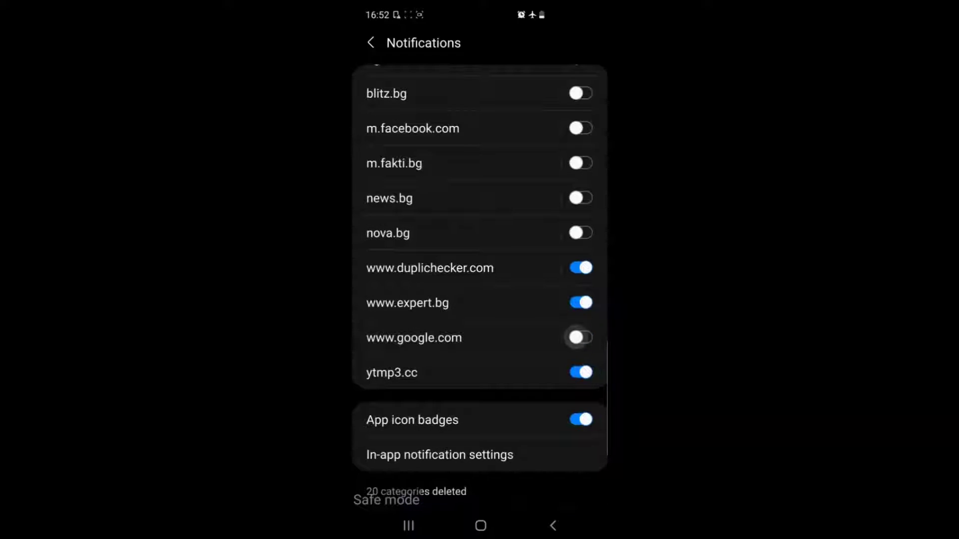
click(581, 338)
click(581, 302)
click(581, 268)
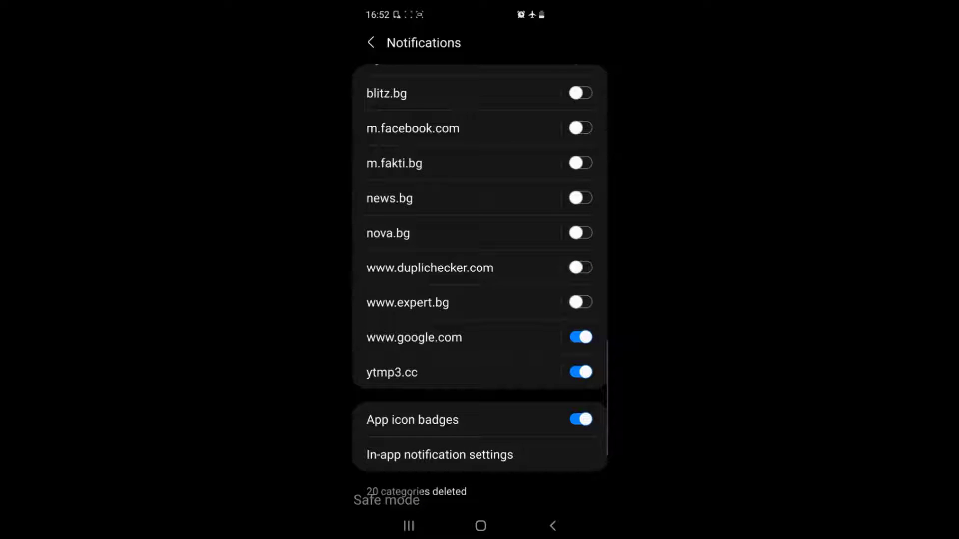
- Remove ytmp3.cc from the sites allowed to send Chrome notifications
click(439, 455)
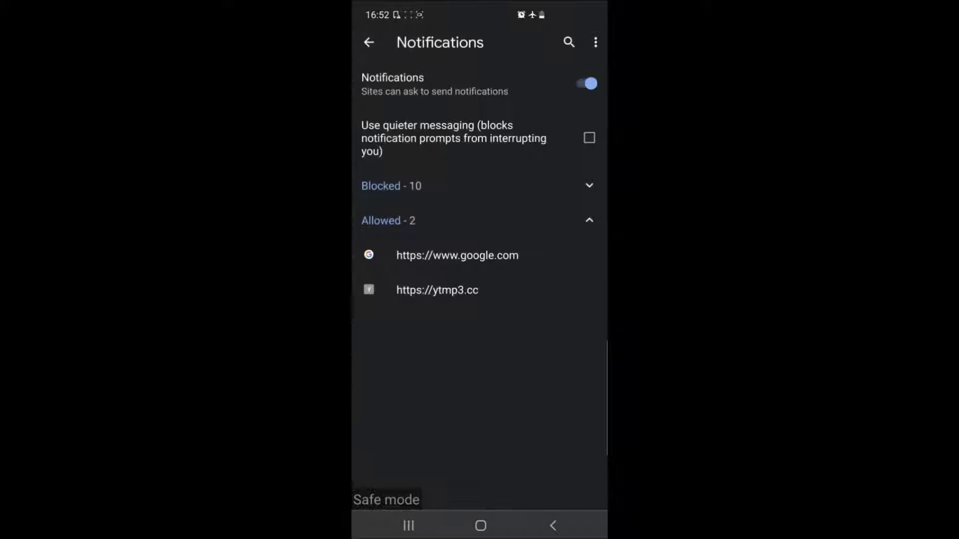
click(437, 291)
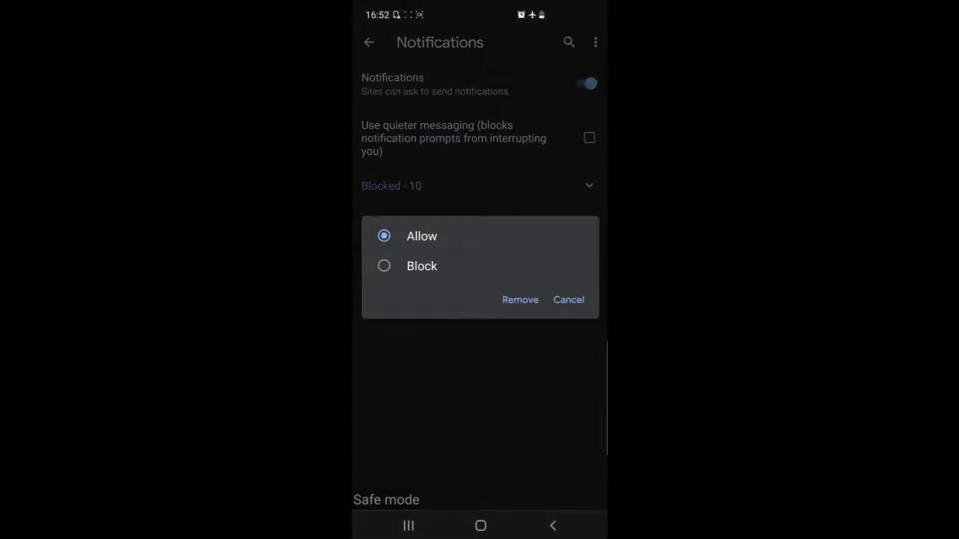
click(568, 301)
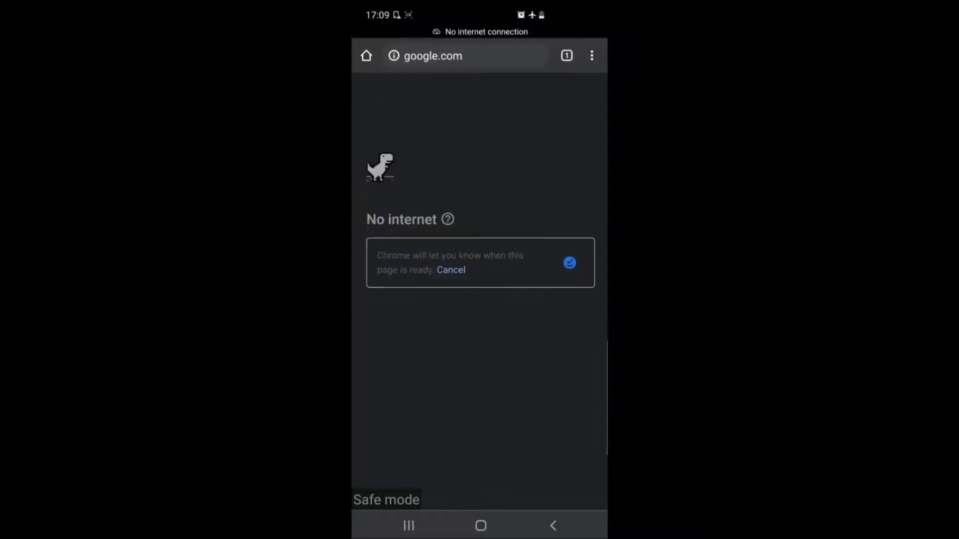
- Clear Chrome's all-time browsing data, including important sites, with Saved passwords left unchecked
click(592, 55)
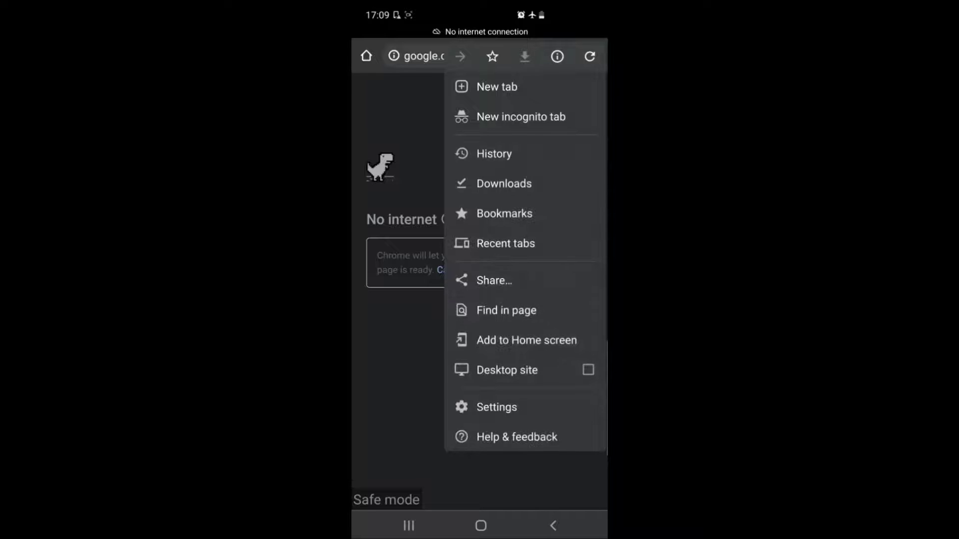
click(497, 407)
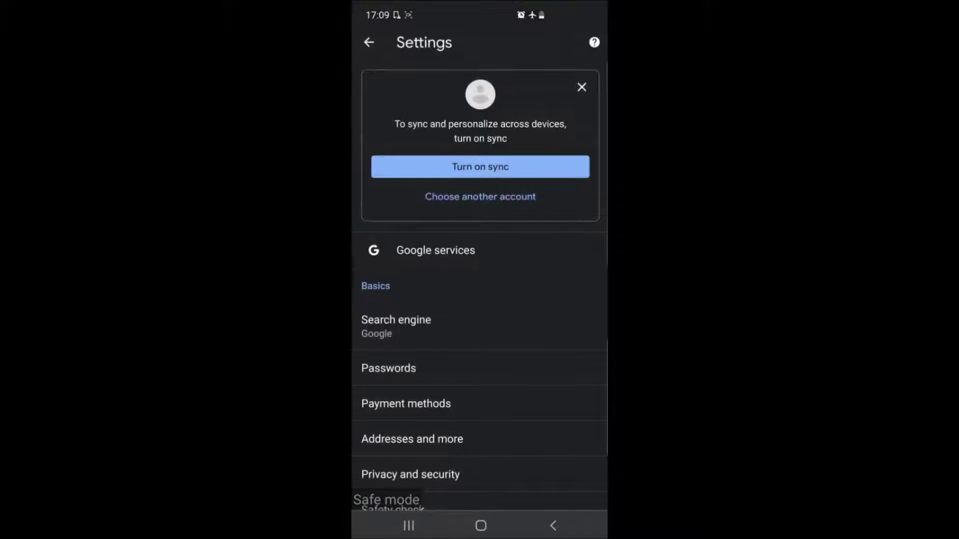
scroll(479, 285, down, 5)
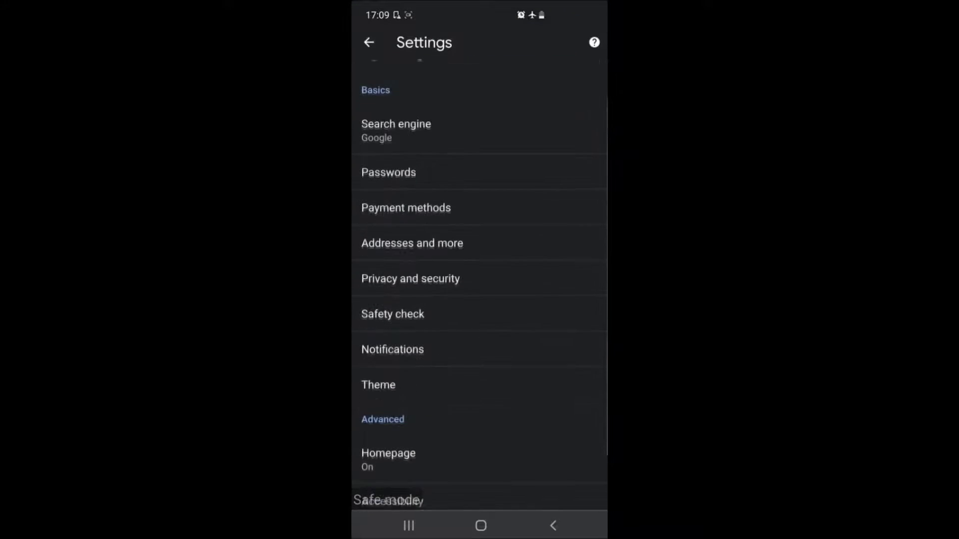
click(411, 276)
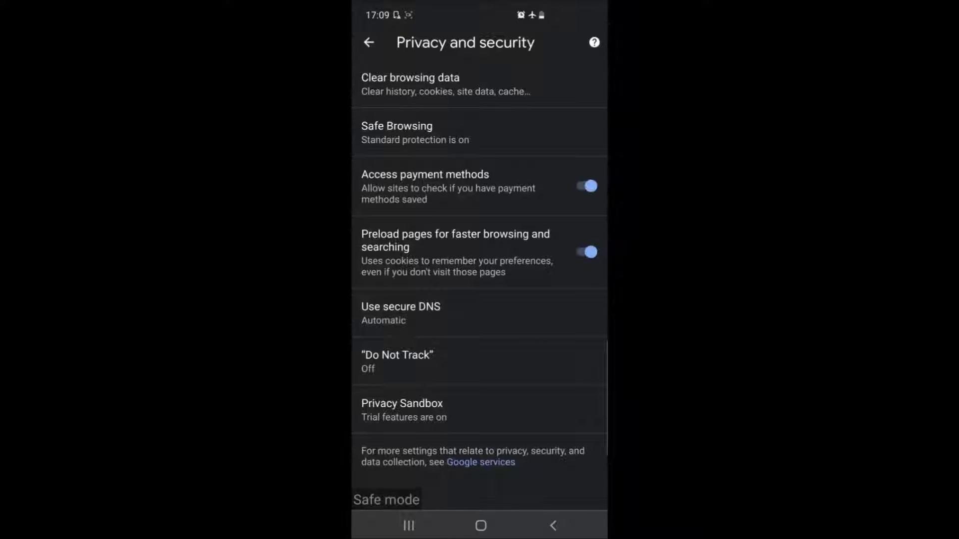
click(446, 84)
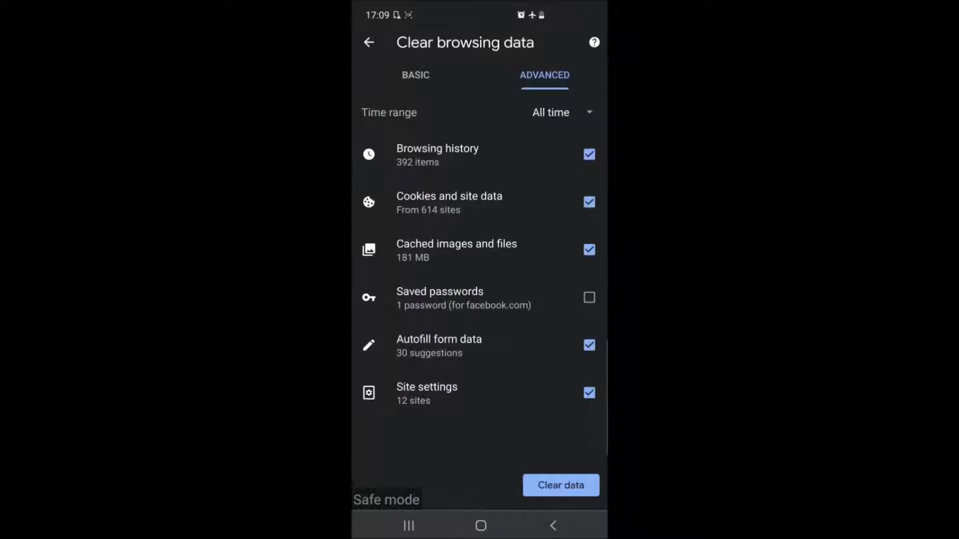
click(465, 298)
click(464, 297)
click(561, 485)
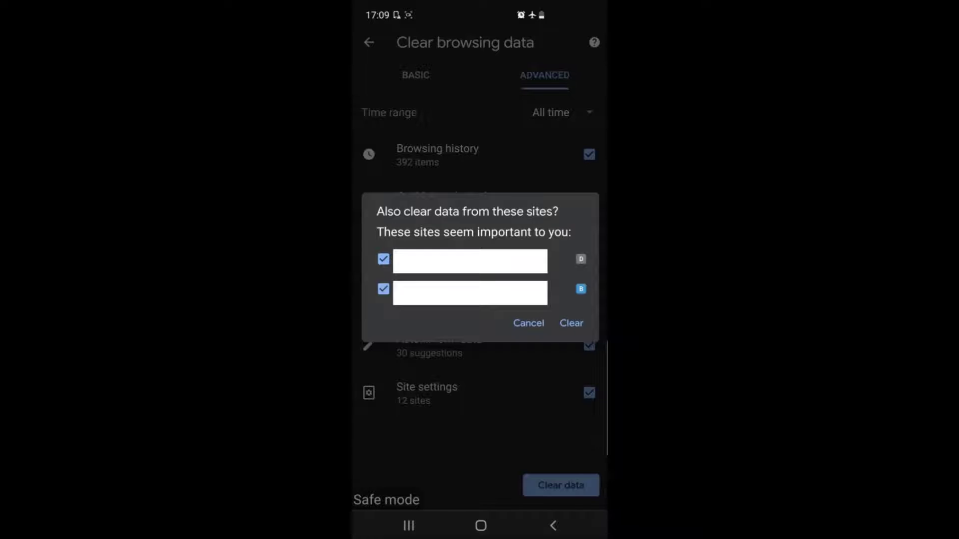
click(571, 322)
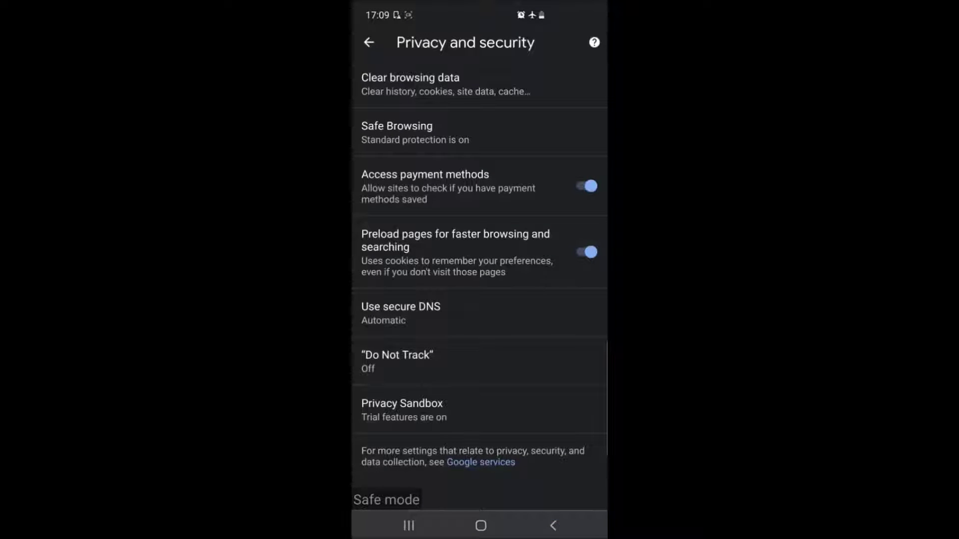
- Verify the browsing data is cleared, then leave Chrome for the home screen
click(409, 85)
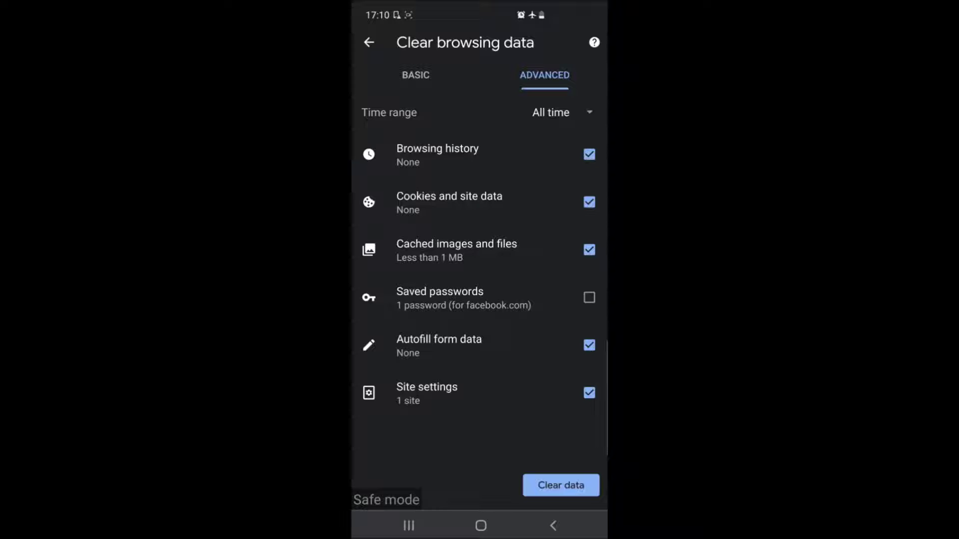
click(554, 526)
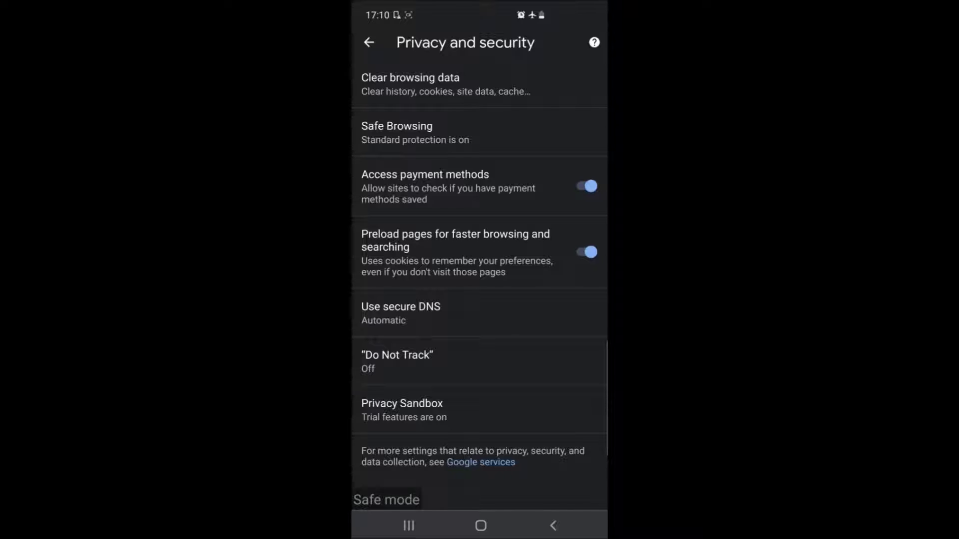
click(553, 525)
click(481, 525)
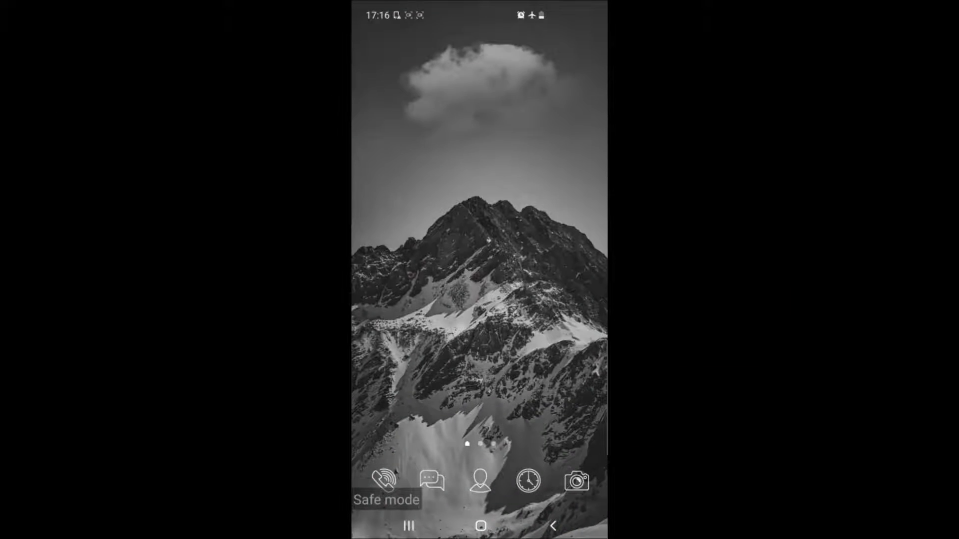
- Try launching Firefox from the app drawer and bring up its app options
drag(480, 390, 480, 187)
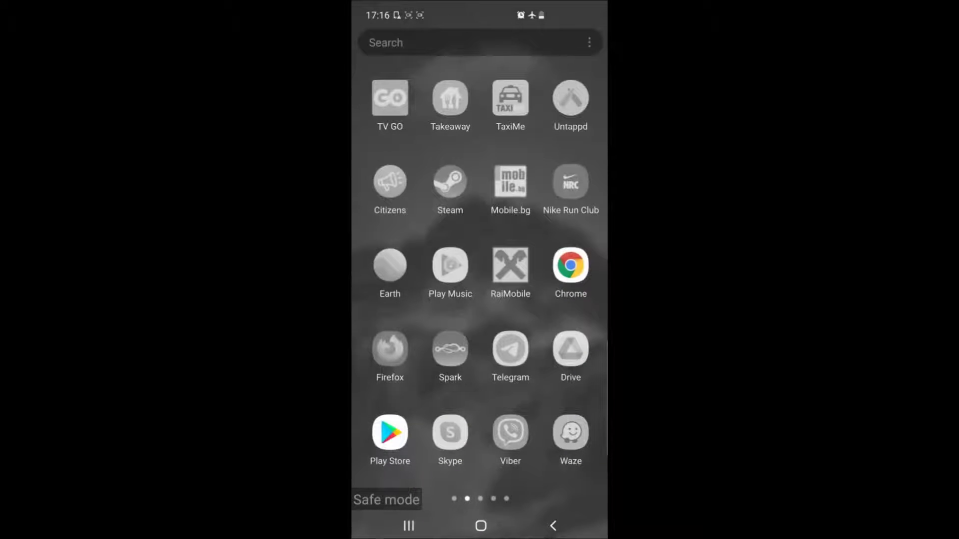
click(450, 432)
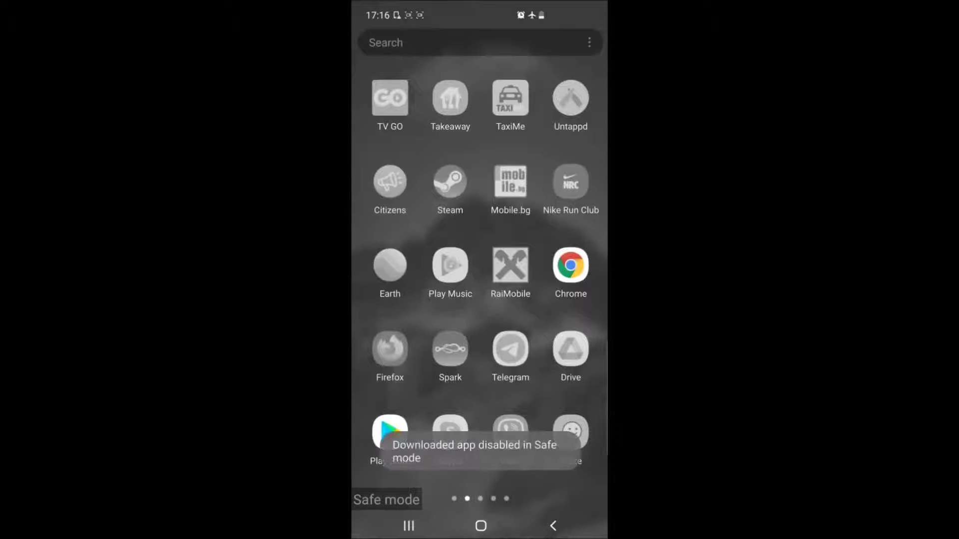
click(390, 349)
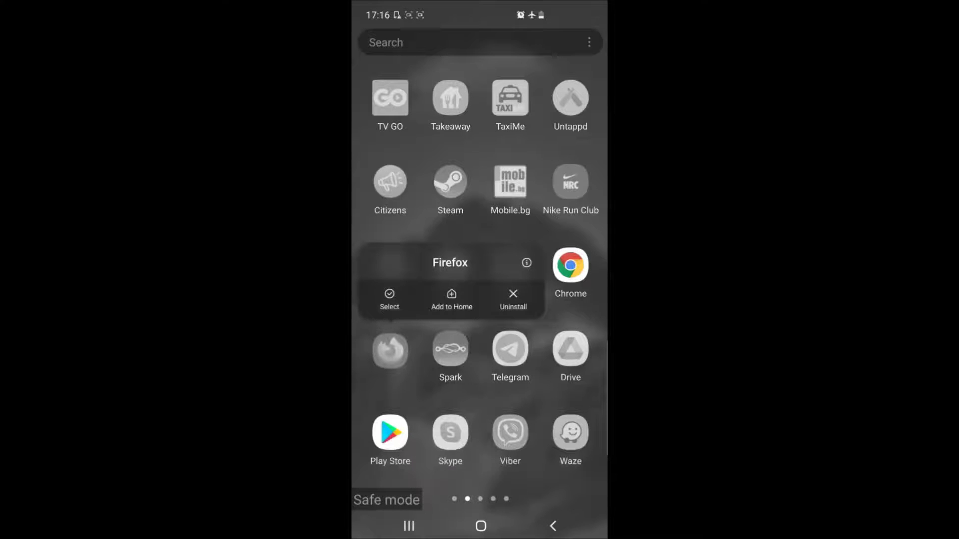
- Restart the phone from the power menu to exit Safe mode
click(481, 526)
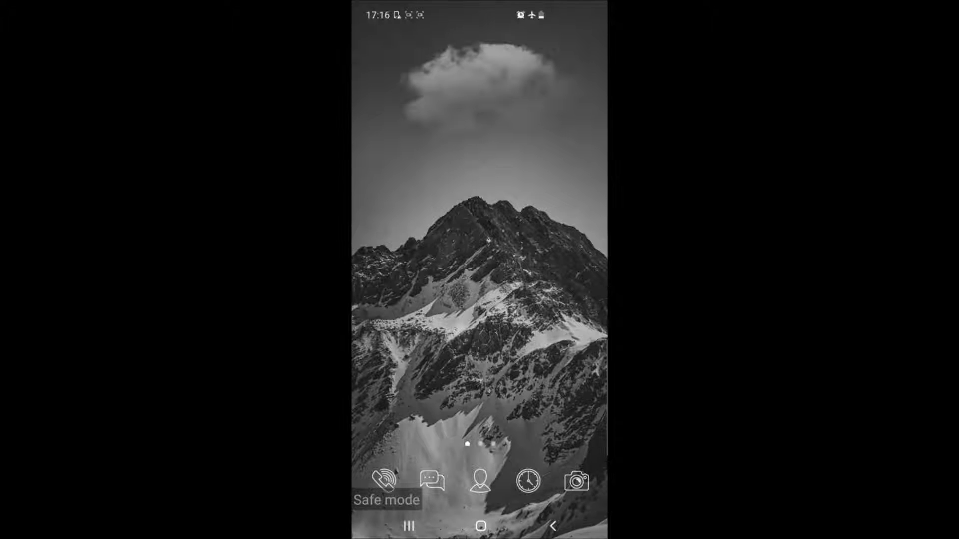
key(XF86PowerOff)
click(480, 247)
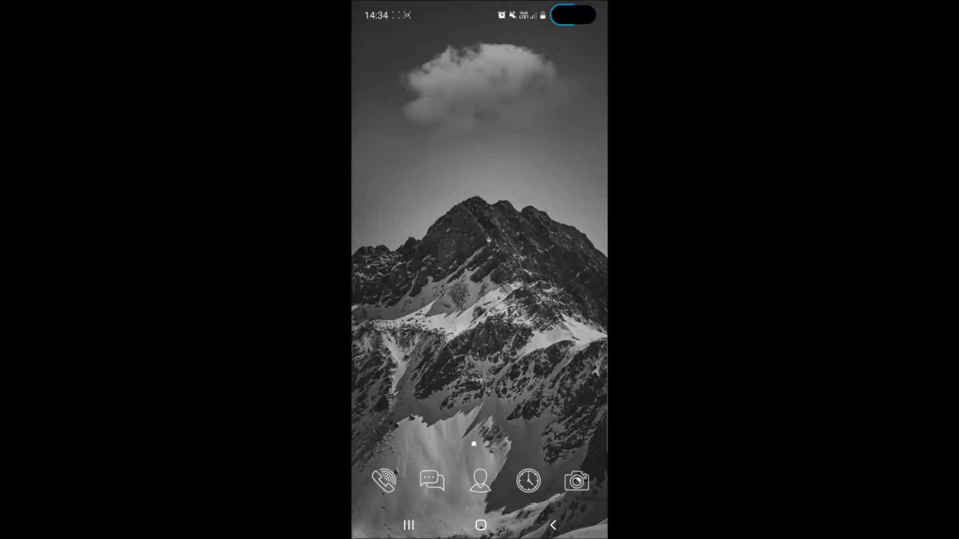
- Find Firefox in the app drawer and open its Settings > Notifications page
drag(480, 412, 480, 187)
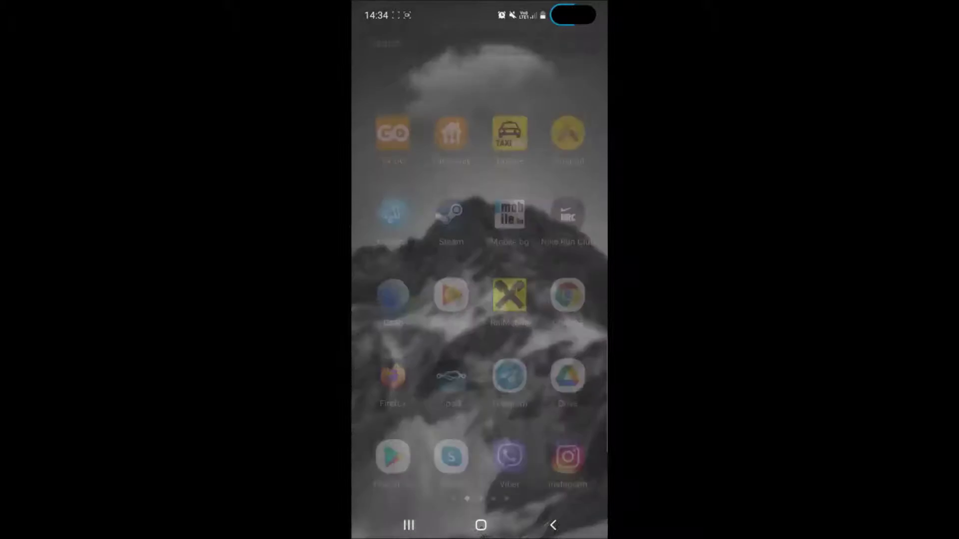
click(449, 41)
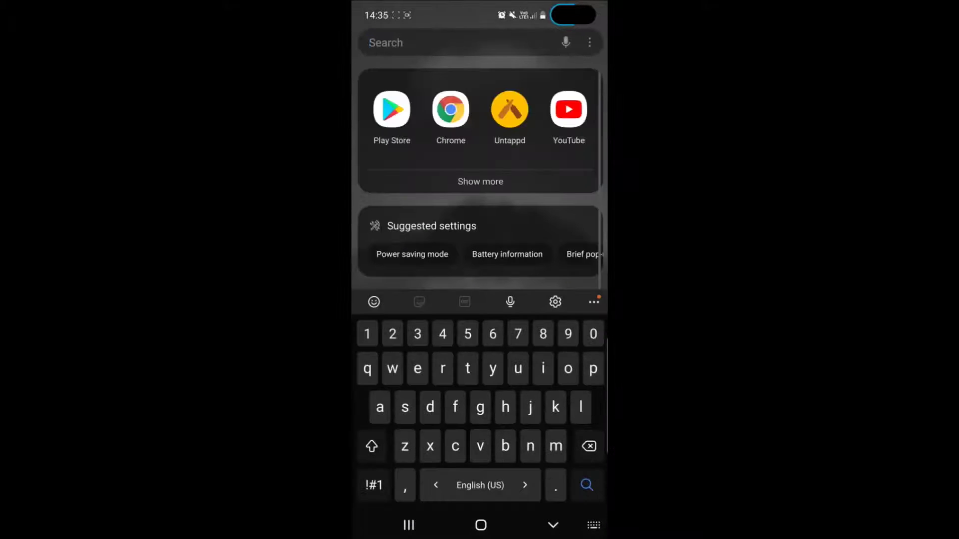
text(fir)
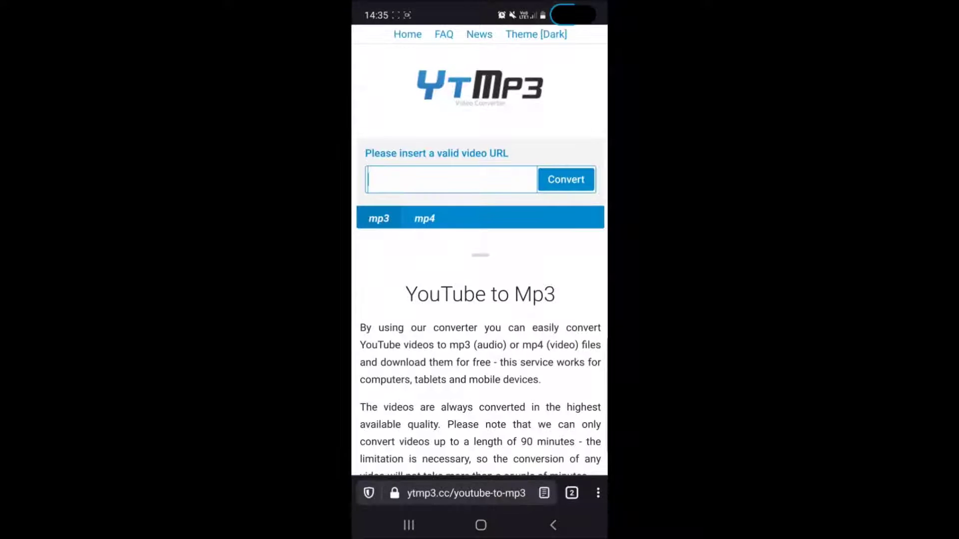
click(599, 493)
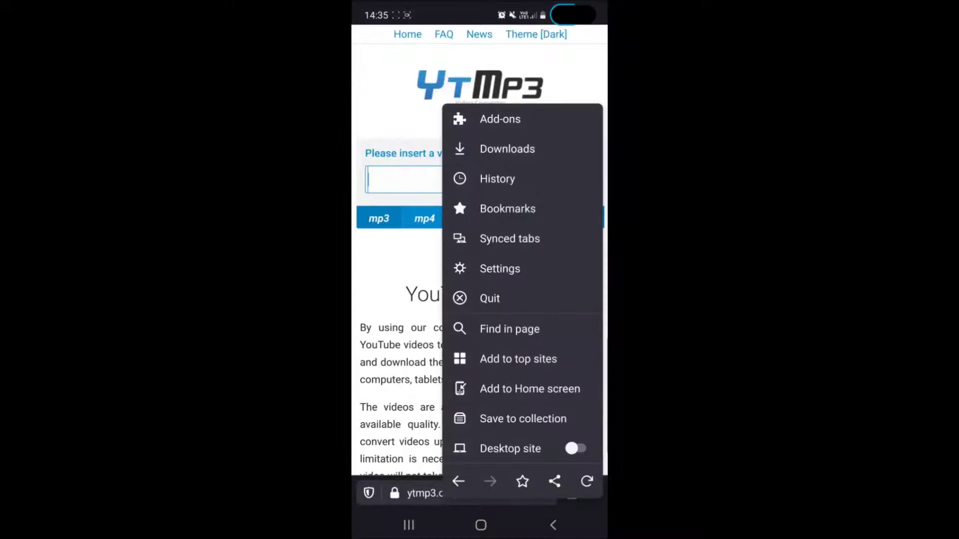
click(500, 268)
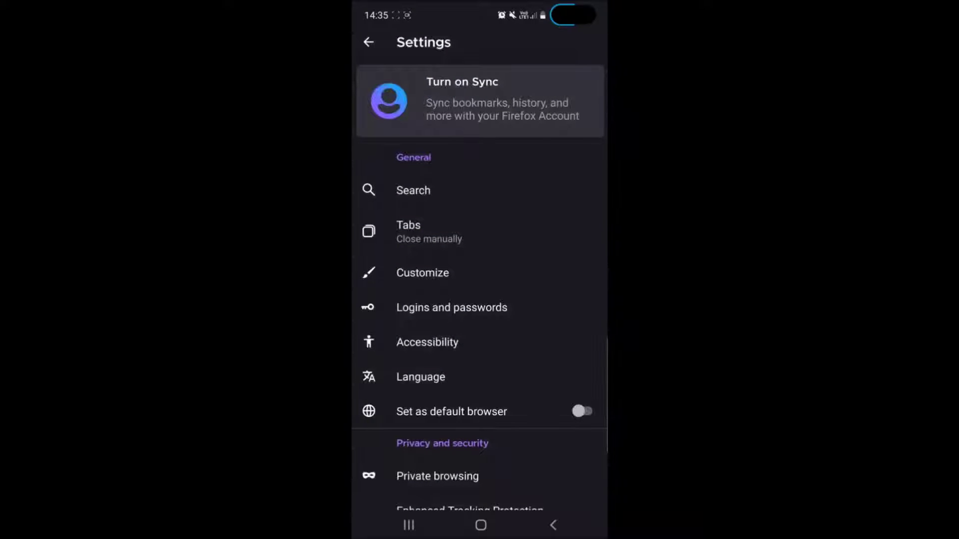
scroll(479, 284, down, 3)
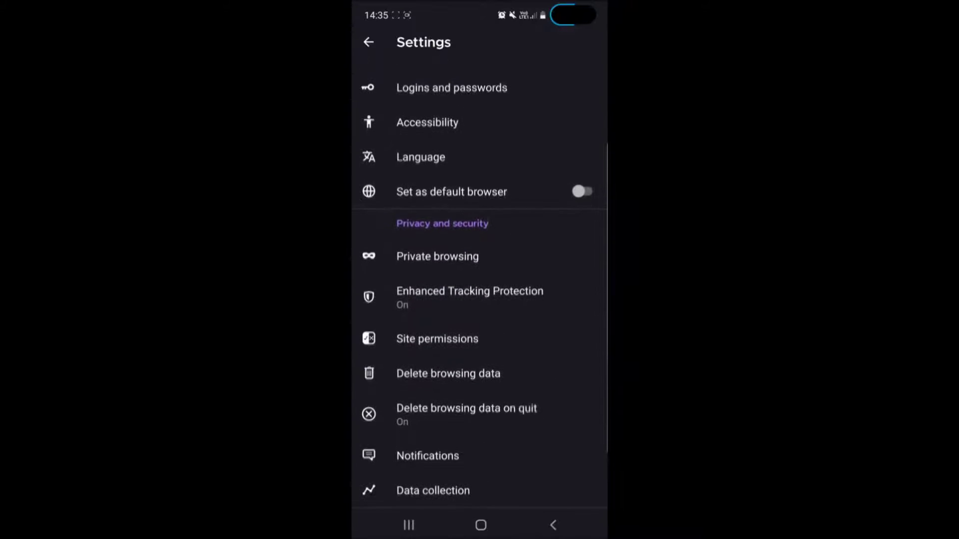
scroll(480, 285, down, 1)
scroll(479, 285, up, 1)
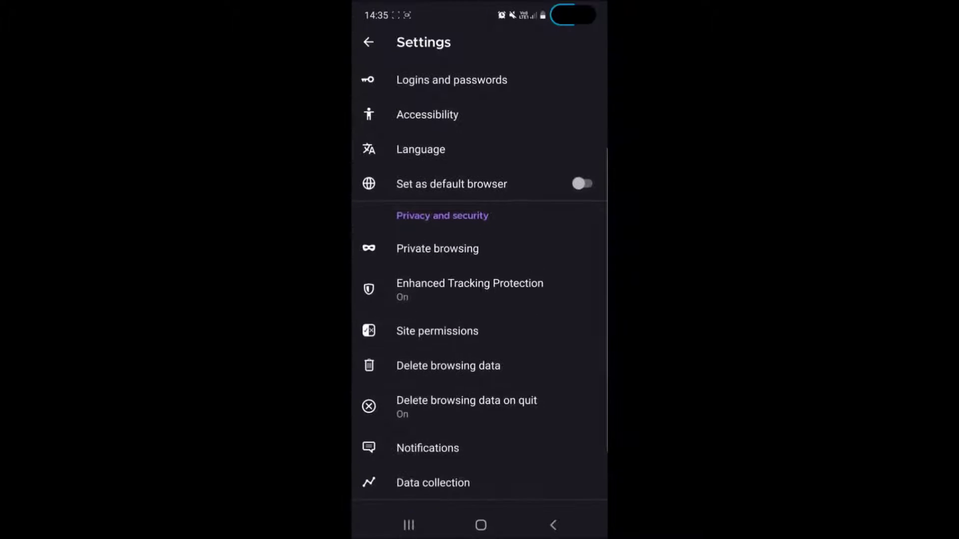
click(428, 448)
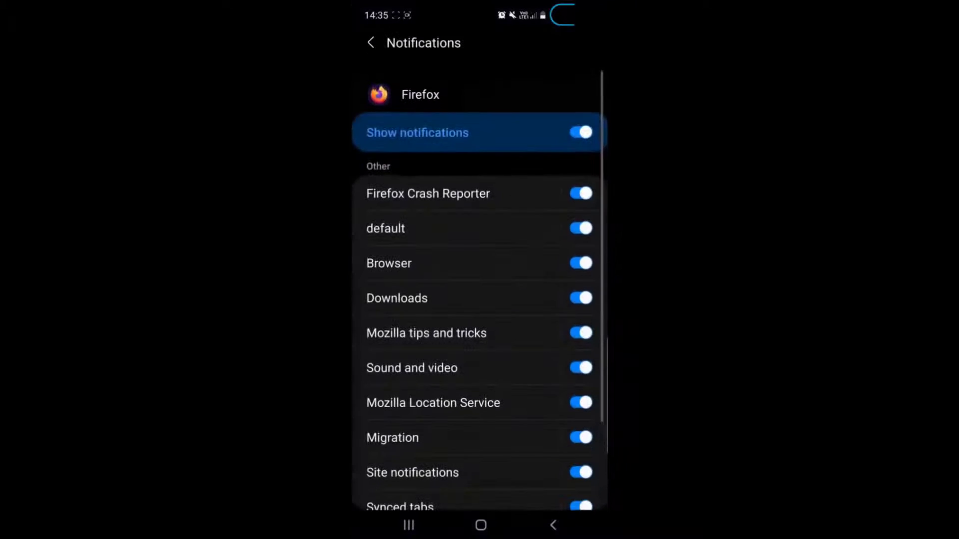
scroll(479, 300, down, 1)
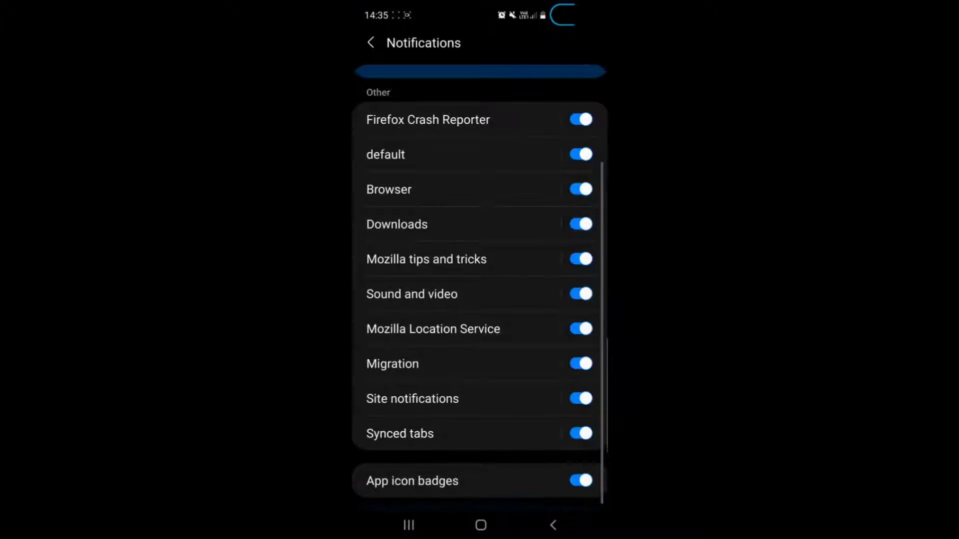
scroll(479, 299, up, 1)
scroll(479, 299, down, 1)
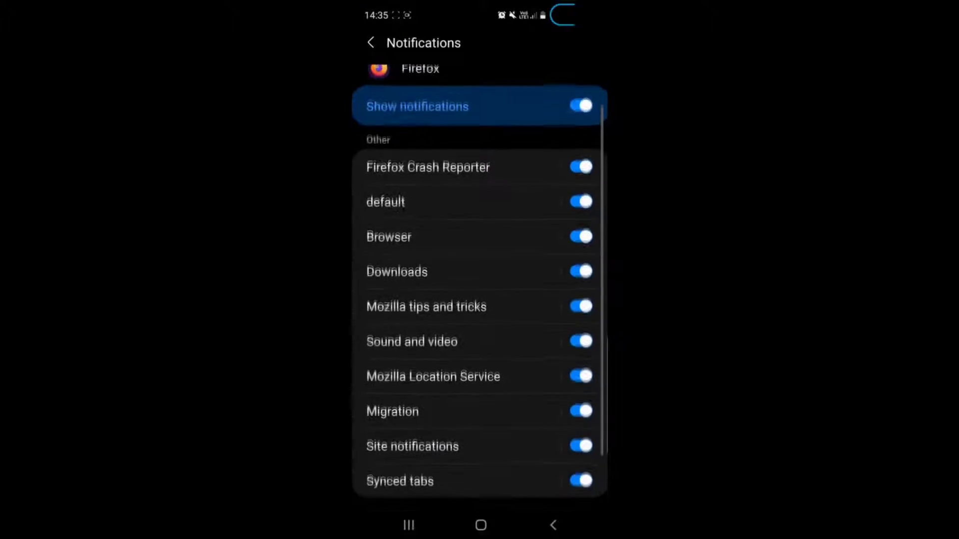
- Switch off Firefox's Show notifications, then open Delete browsing data in Firefox Settings
click(582, 108)
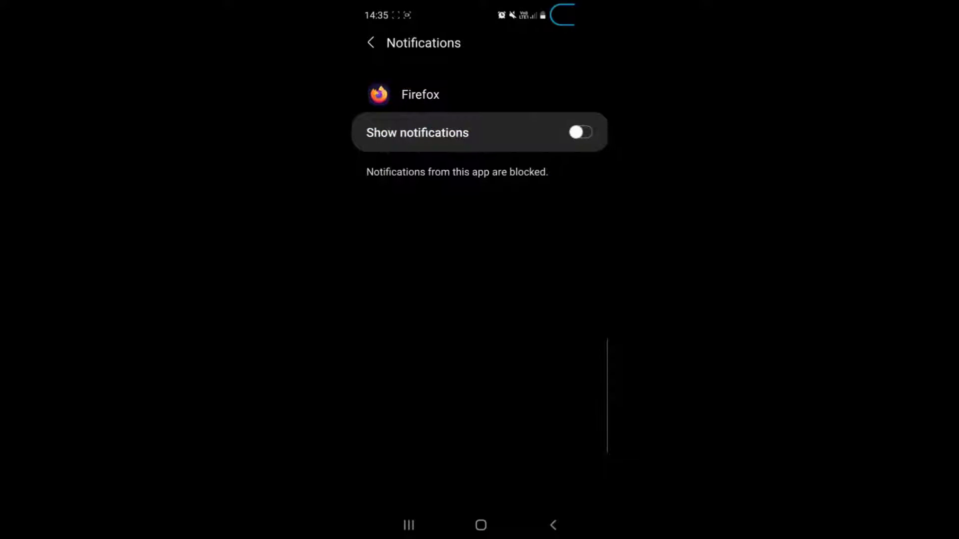
click(371, 42)
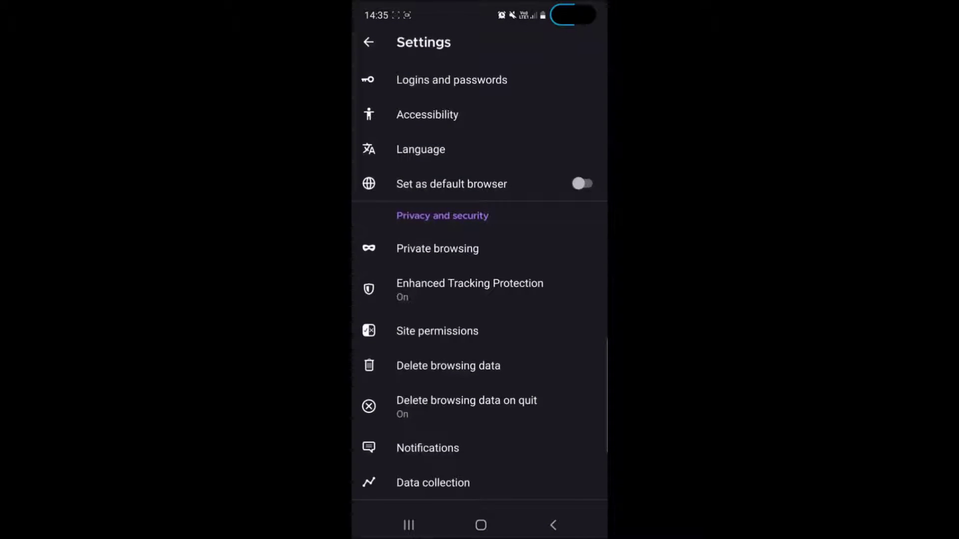
click(448, 366)
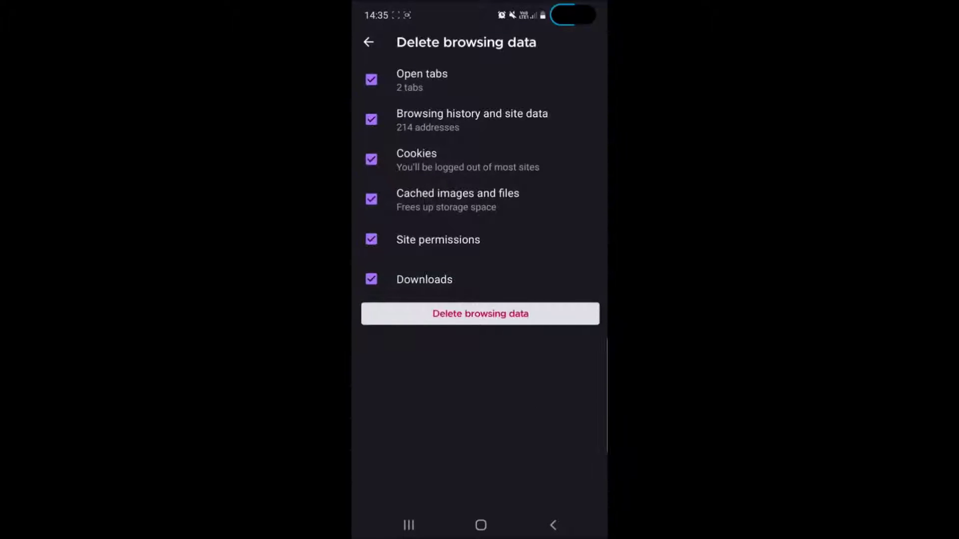
- Delete all Firefox browsing data, then close all apps from Recents
click(481, 314)
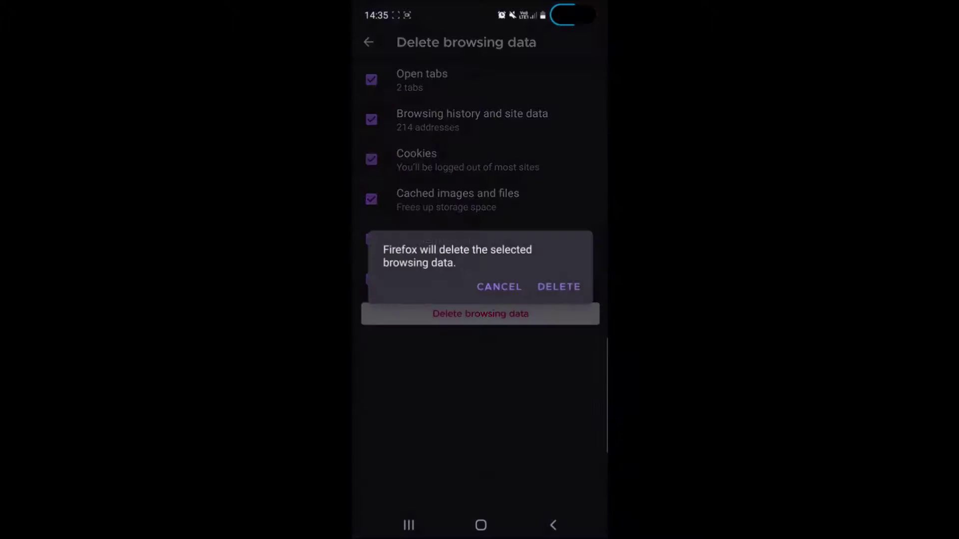
click(558, 286)
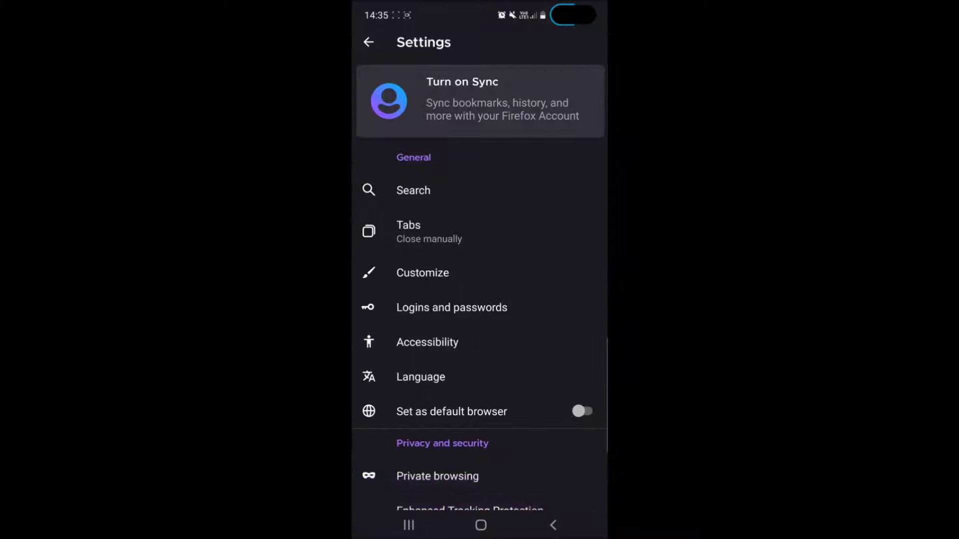
scroll(480, 285, down, 5)
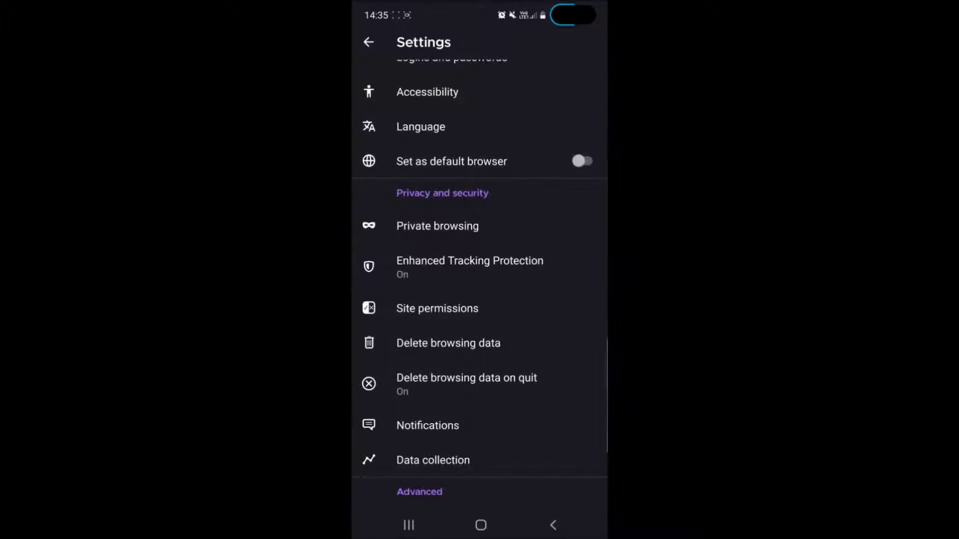
click(553, 525)
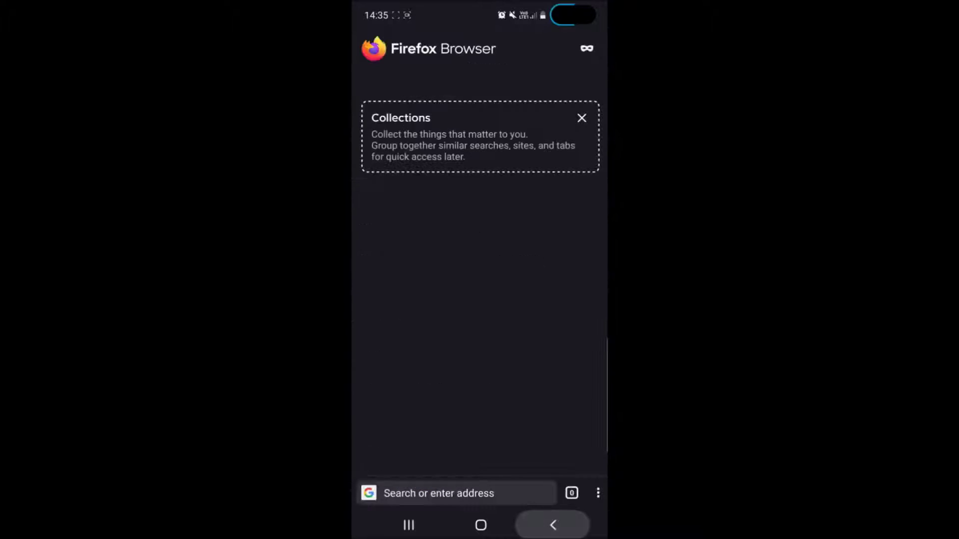
click(409, 526)
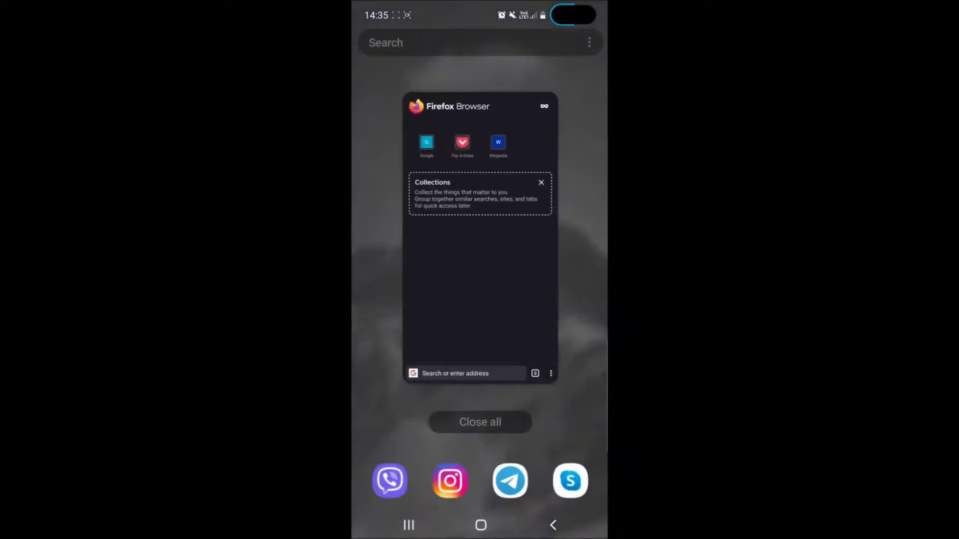
click(479, 422)
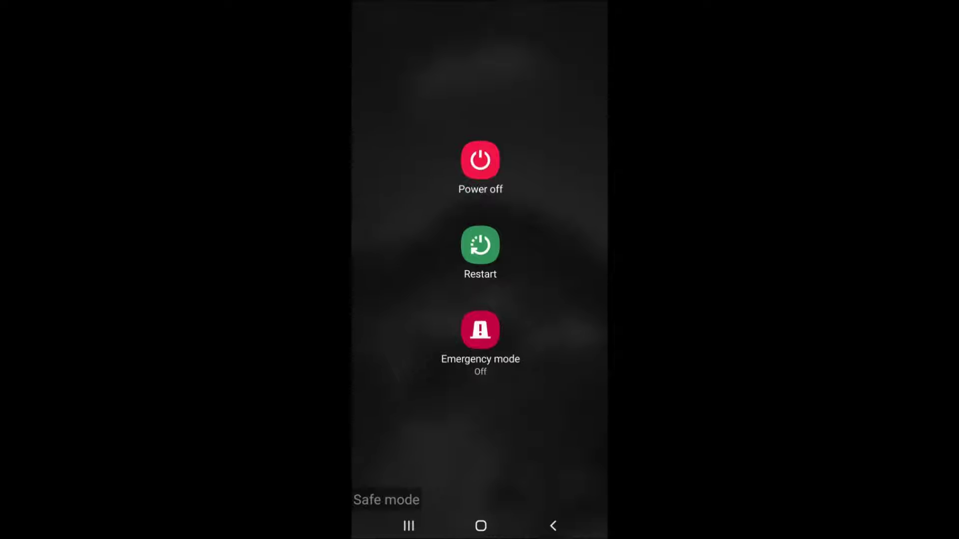
- Restart the phone so it comes back with Opera on the ytmp3.cc converter page
click(480, 245)
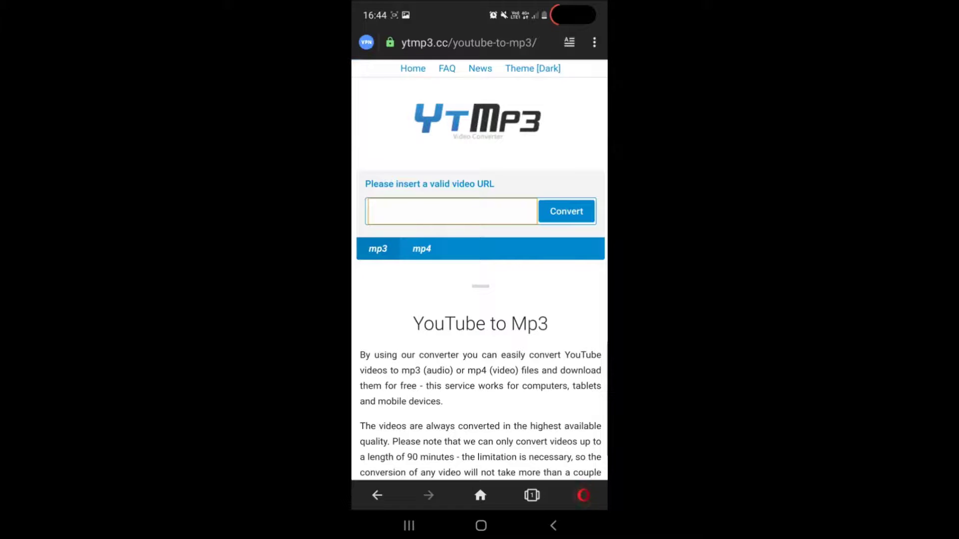
- In Opera's Clear browsing data, tick autofill form data, saved passwords and site cookies
click(584, 496)
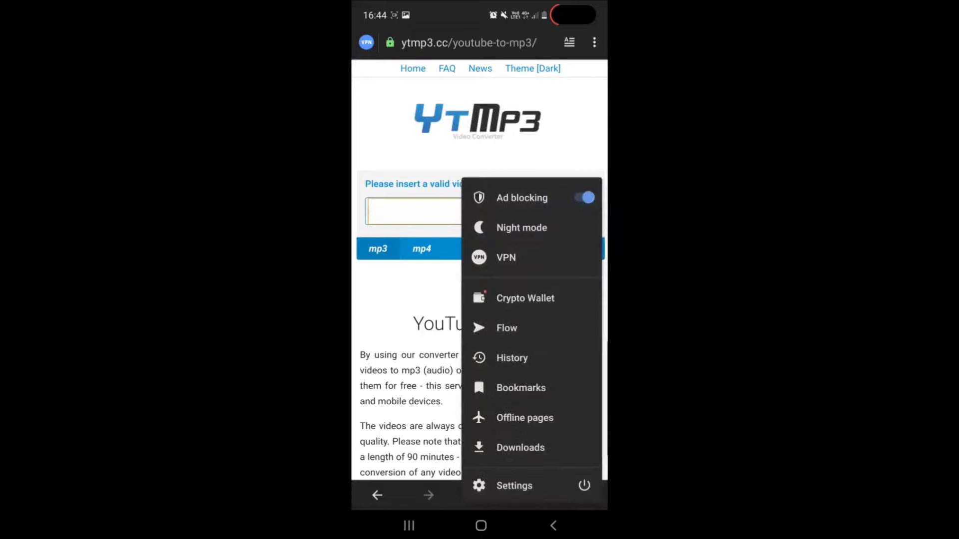
click(514, 486)
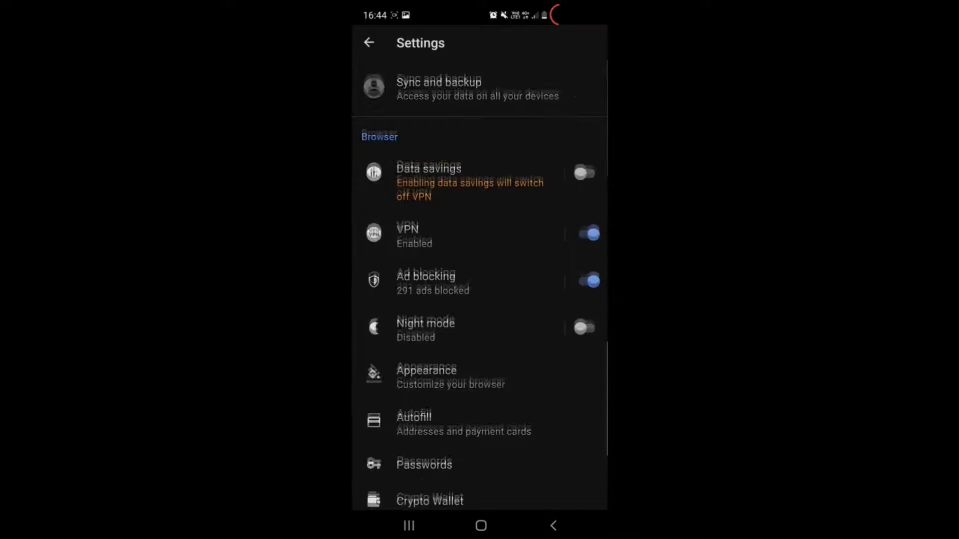
scroll(479, 300, down, 3)
scroll(479, 300, down, 2)
scroll(480, 299, down, 5)
scroll(480, 299, down, 5)
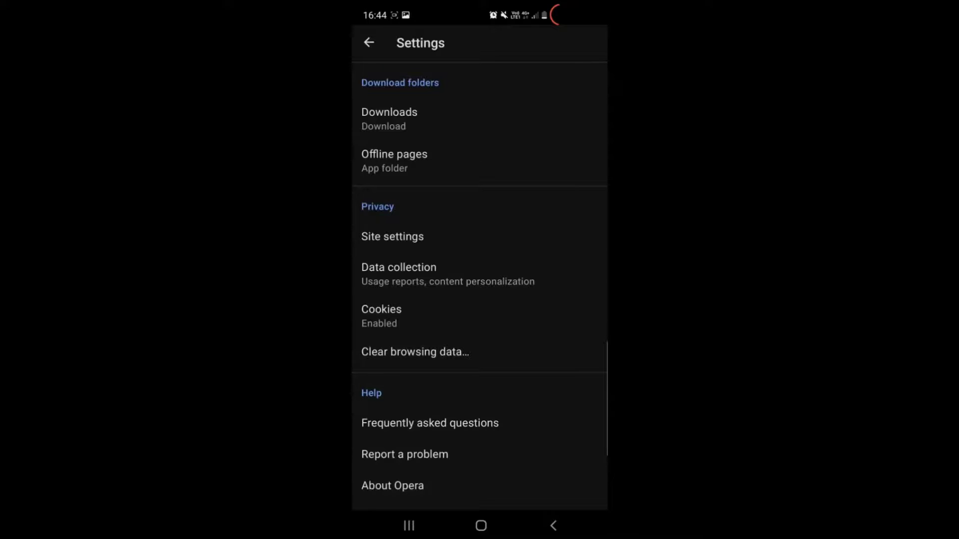
click(415, 352)
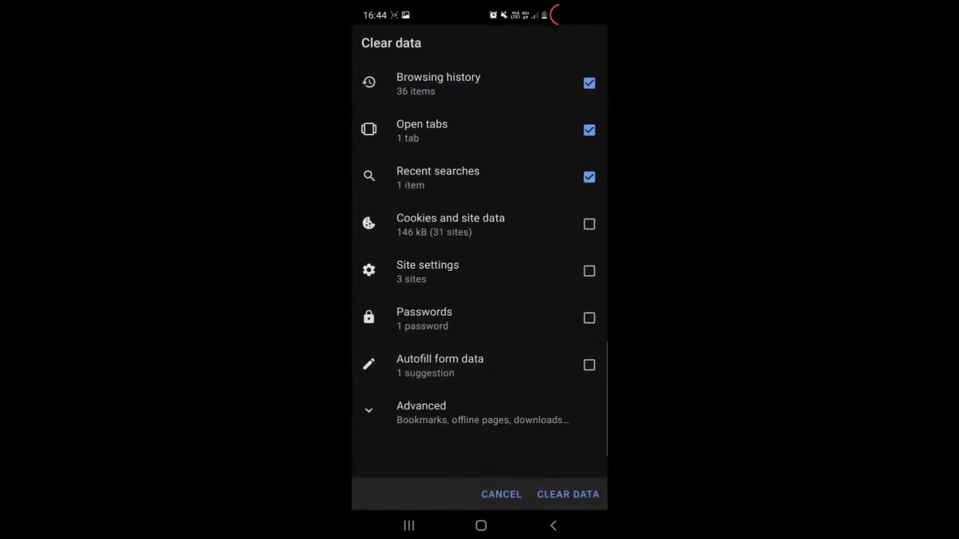
click(480, 365)
click(589, 271)
click(589, 224)
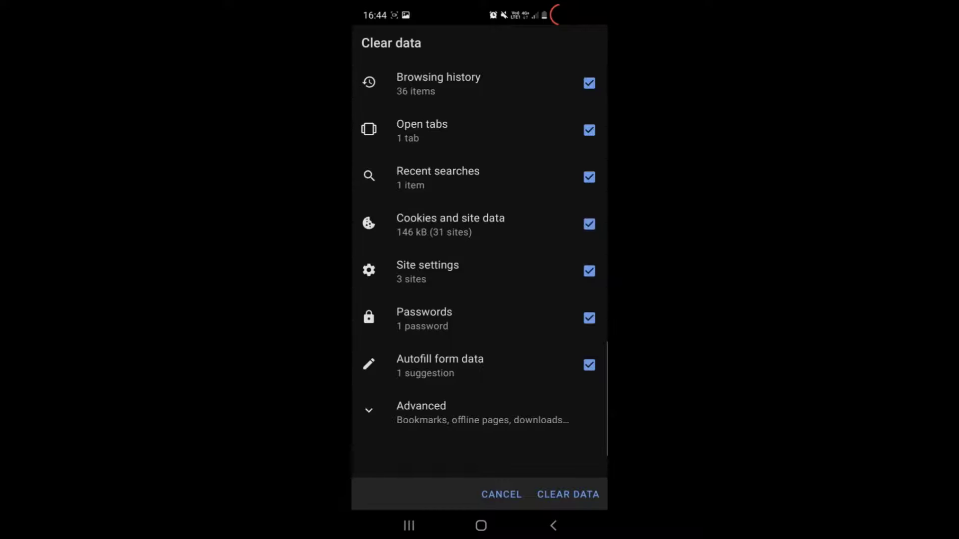
- Also tick bookmarks, offline pages, downloads, Speed Dial, news personalization and cached files
click(421, 412)
scroll(480, 300, down, 5)
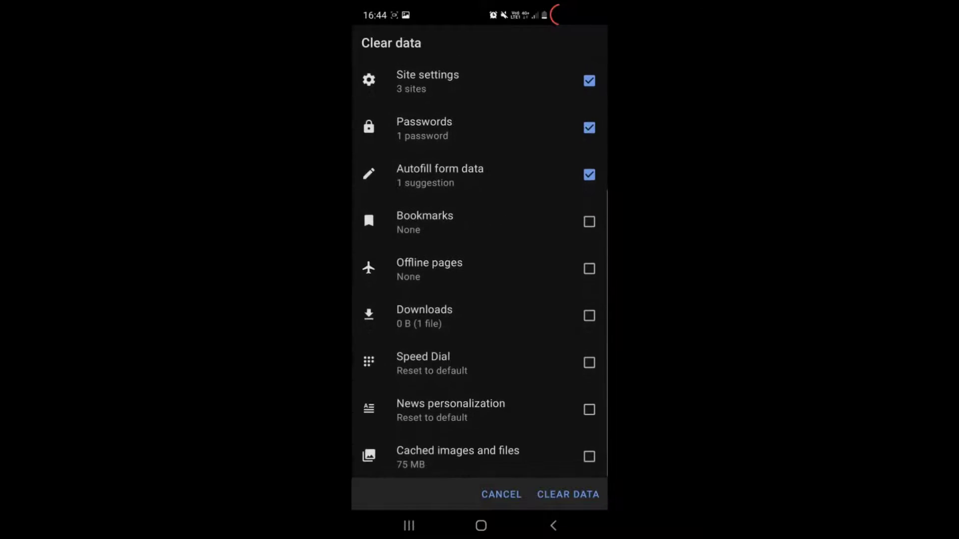
click(589, 222)
click(589, 269)
click(589, 316)
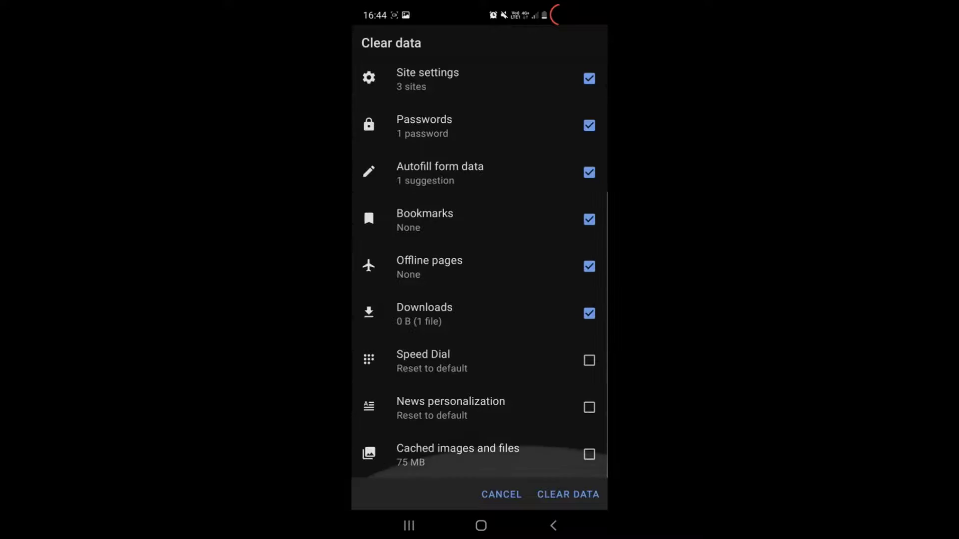
scroll(480, 299, down, 1)
click(589, 360)
click(590, 408)
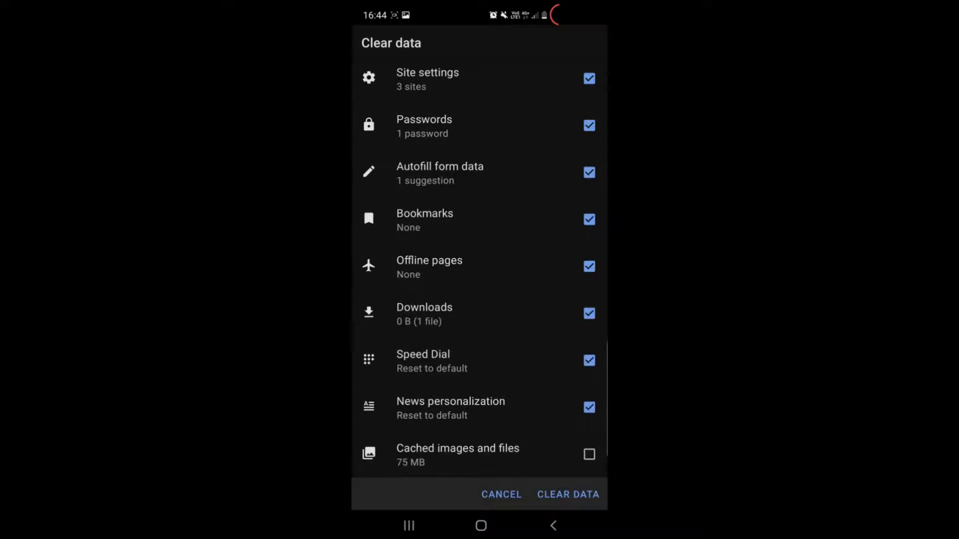
click(590, 455)
scroll(480, 270, up, 5)
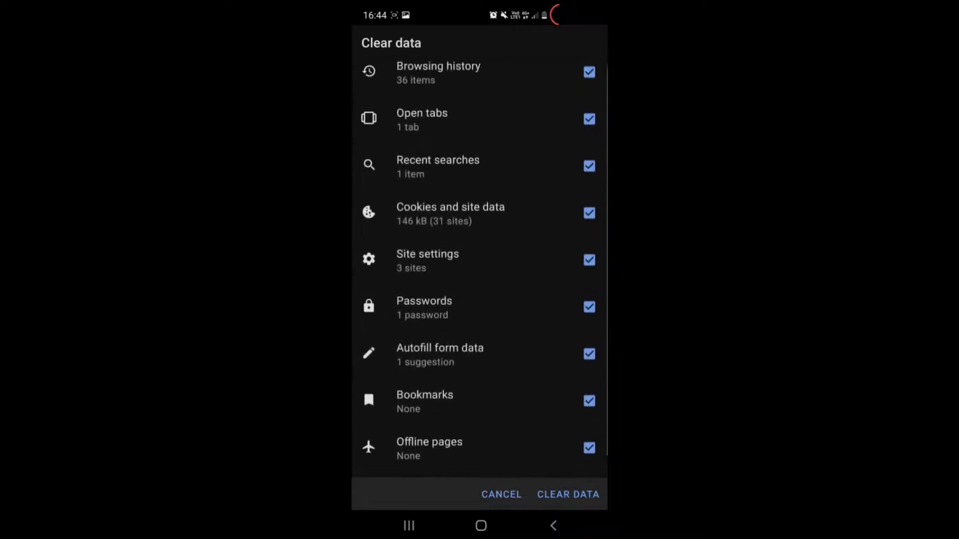
- Untick saved passwords, clear the selected Opera data, and return to the home screen
click(590, 318)
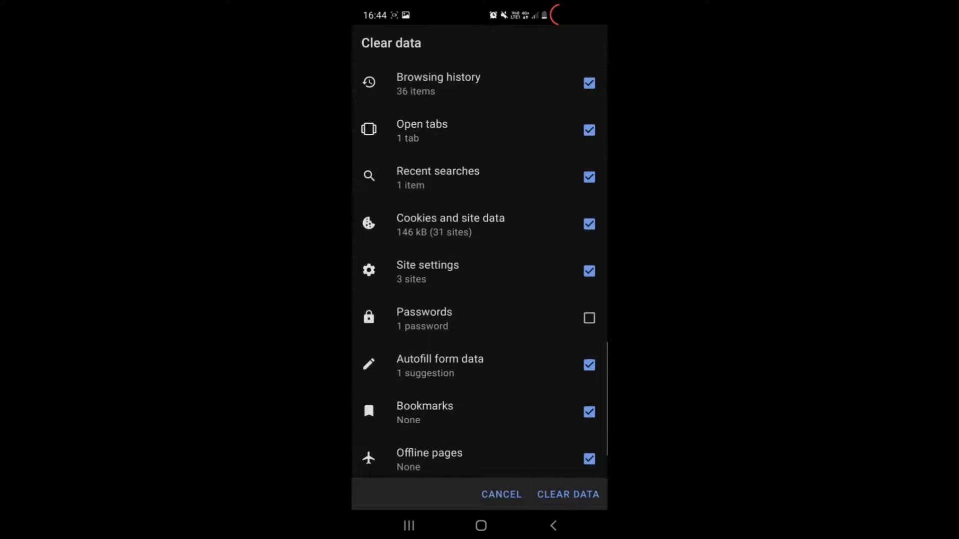
click(568, 495)
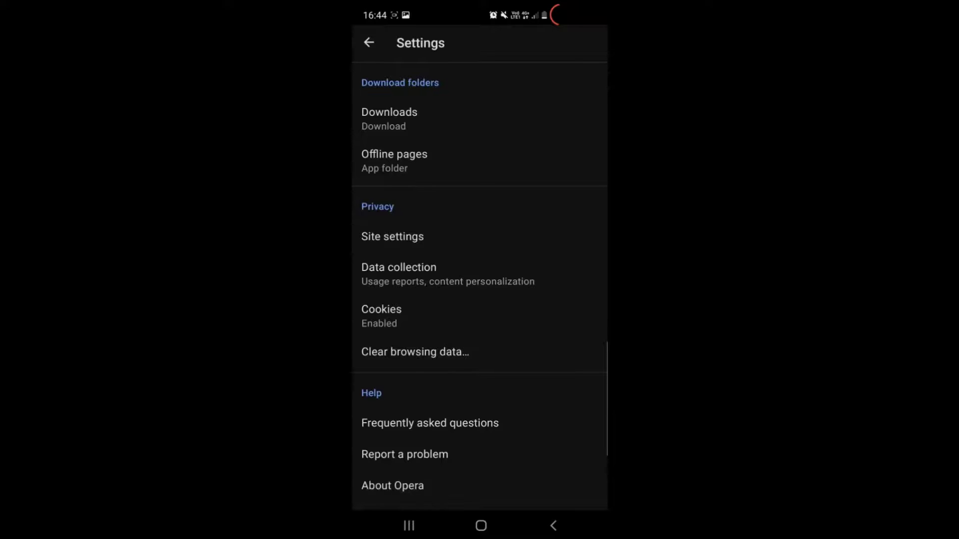
click(481, 526)
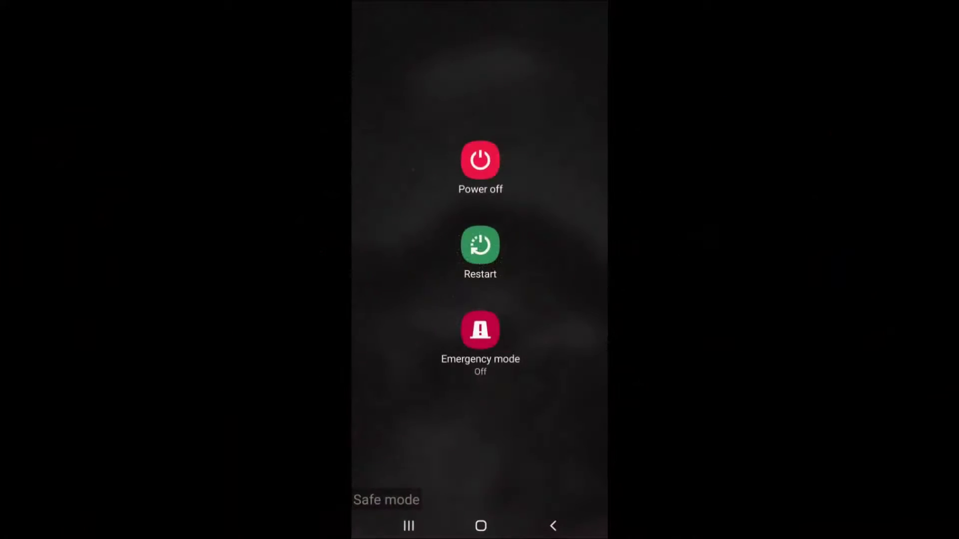
- Confirm the phone restart, then swipe up to show all installed apps
click(480, 245)
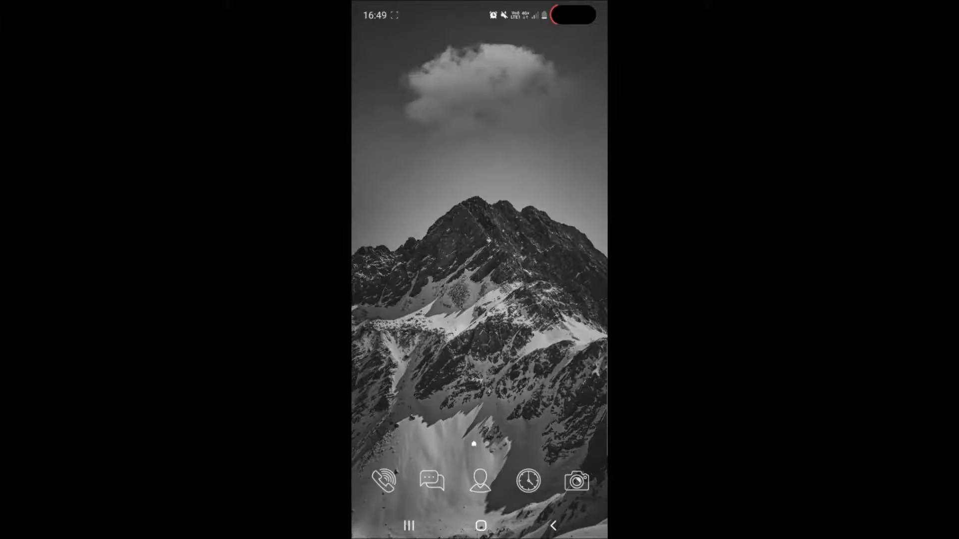
drag(480, 419, 479, 187)
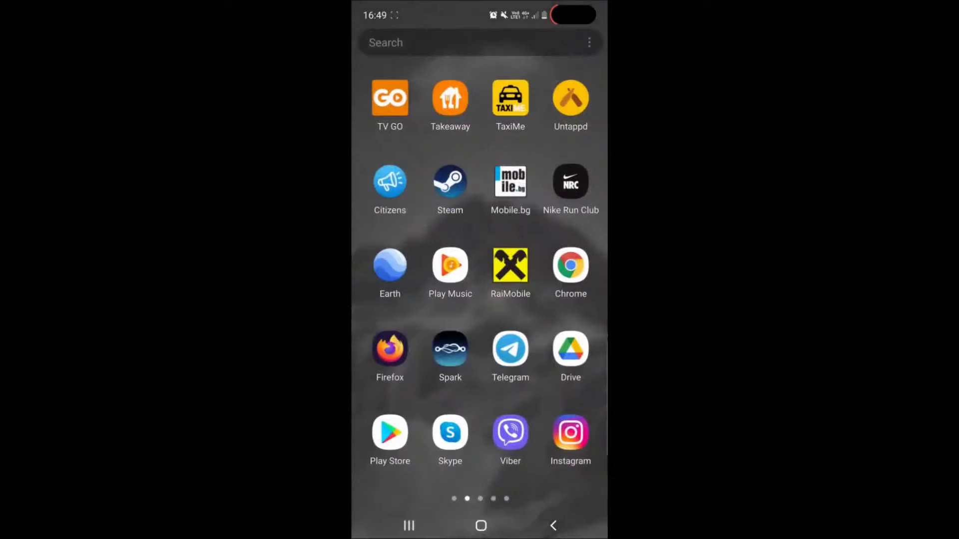
- Launch Microsoft Edge and go to Settings > Privacy and security
click(479, 43)
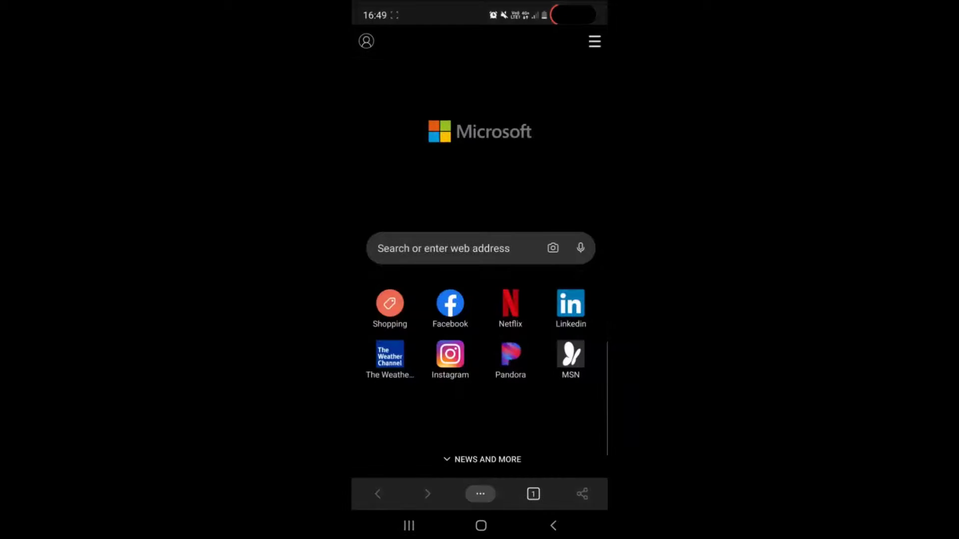
click(481, 494)
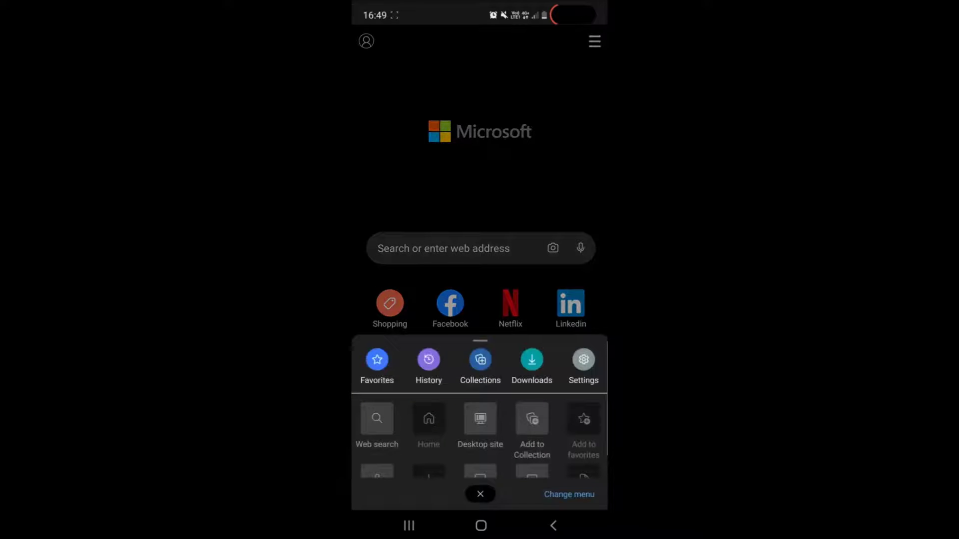
click(584, 366)
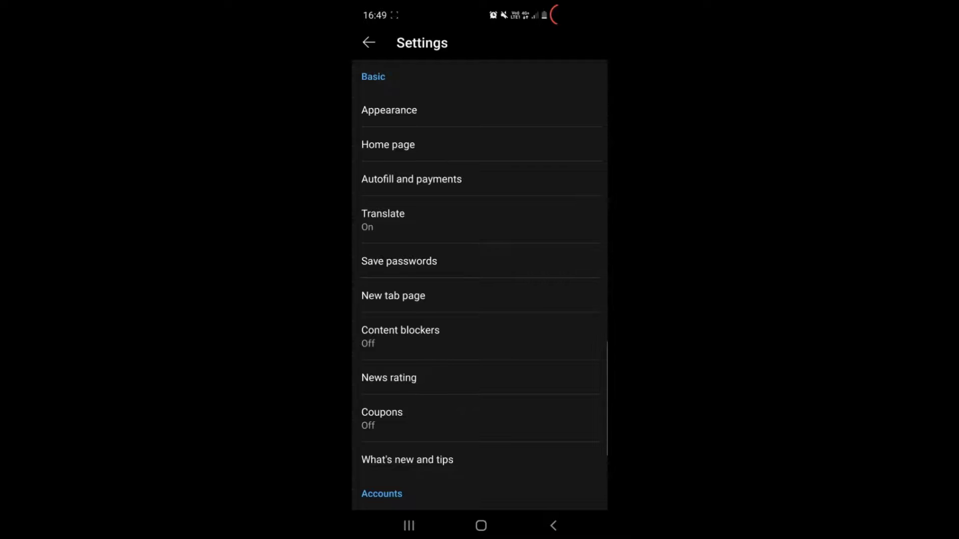
scroll(480, 285, down, 5)
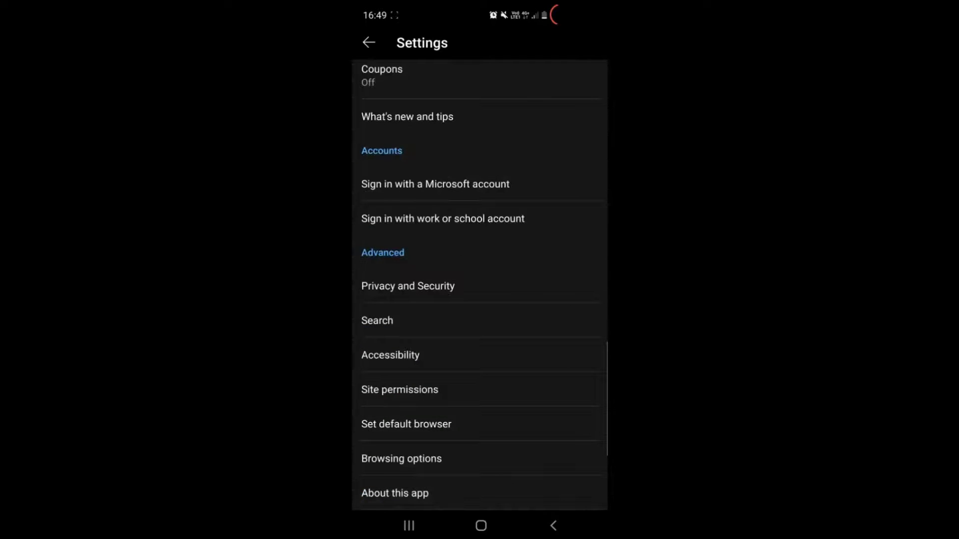
click(408, 285)
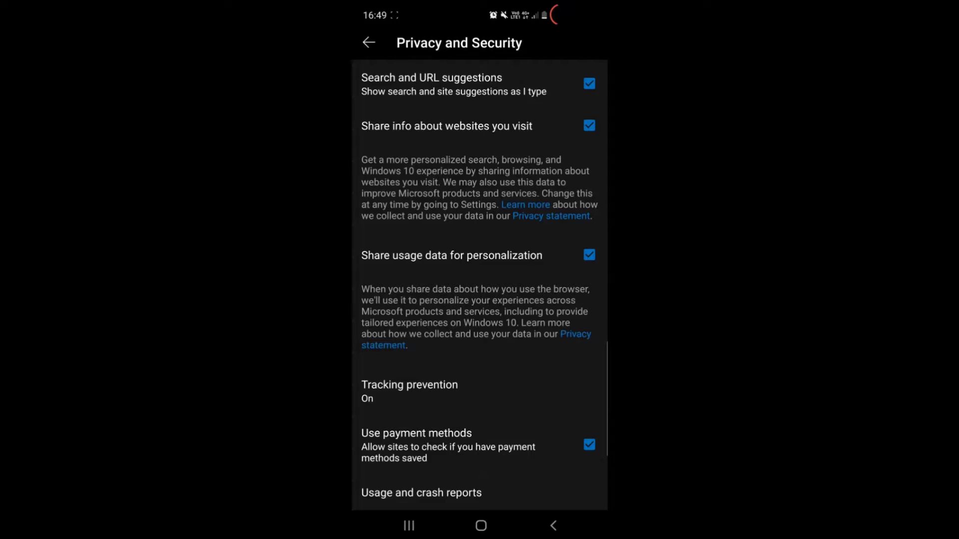
scroll(479, 284, down, 2)
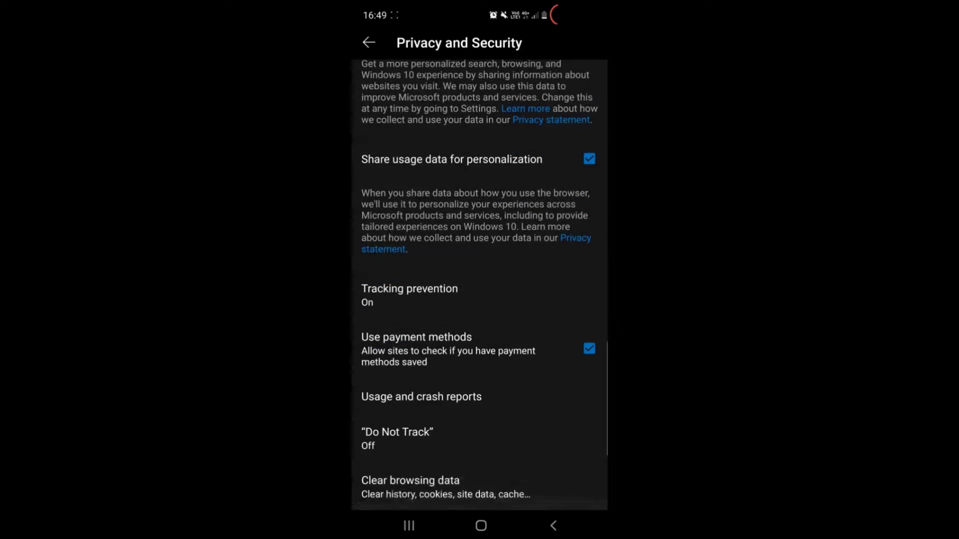
- Clear Edge browsing data, adding saved passwords, form data and site permissions, with clear-on-exit off
click(445, 488)
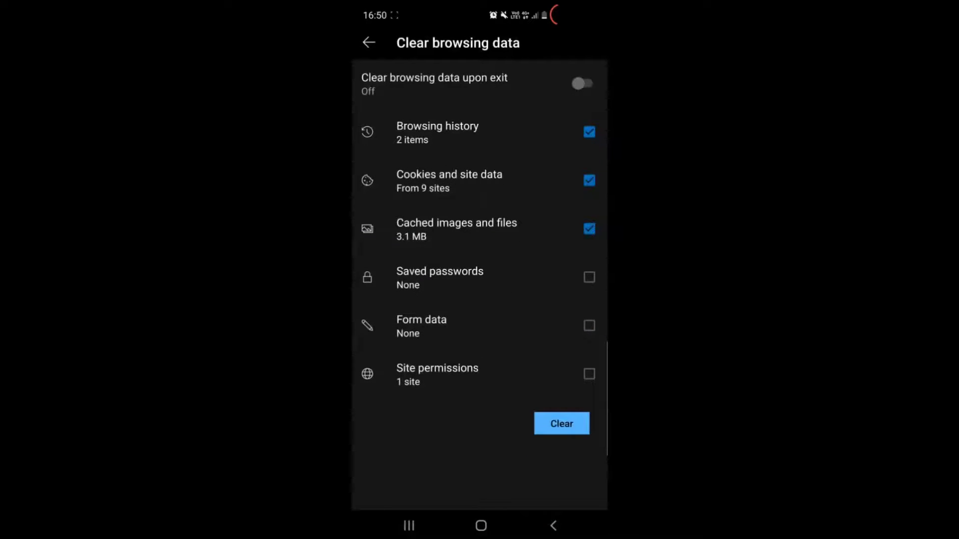
click(590, 277)
click(589, 325)
click(590, 374)
click(583, 83)
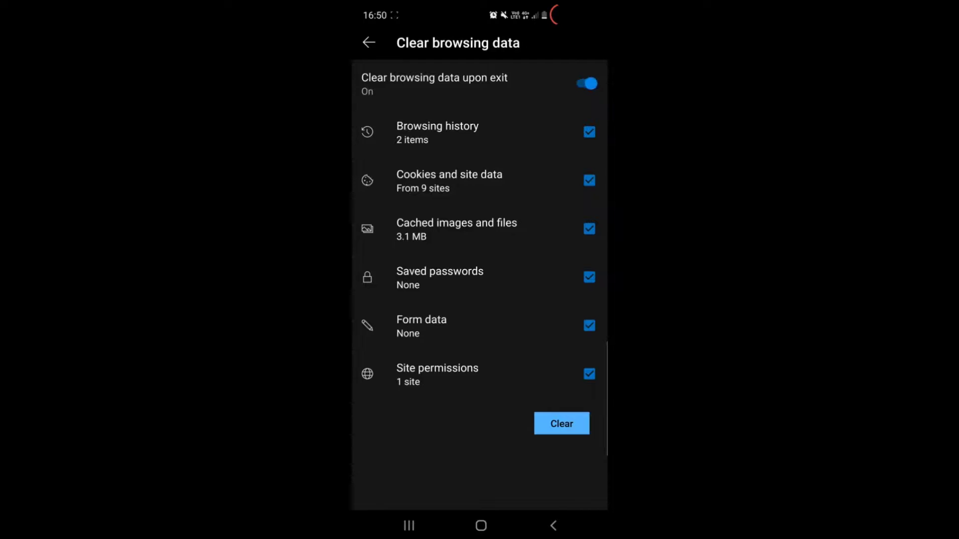
click(583, 83)
click(561, 423)
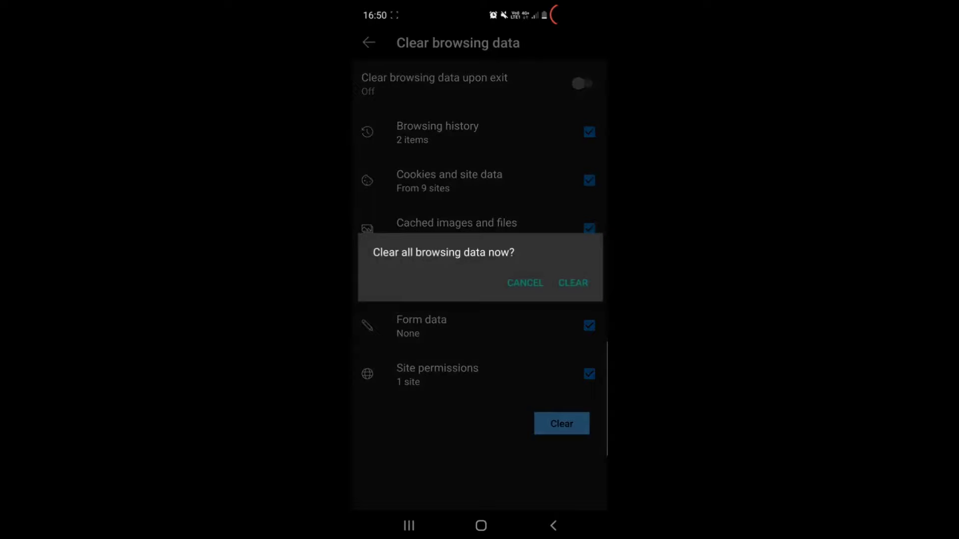
click(573, 283)
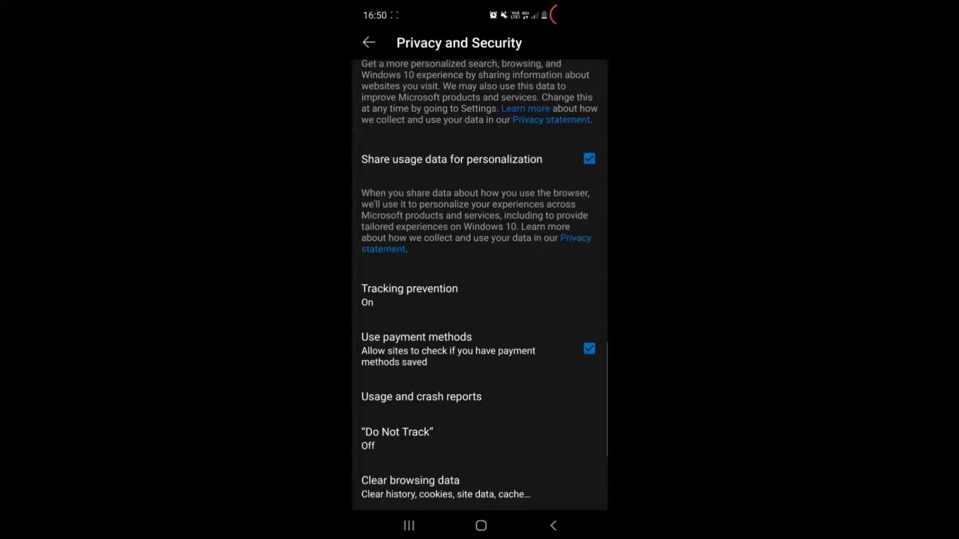
click(553, 525)
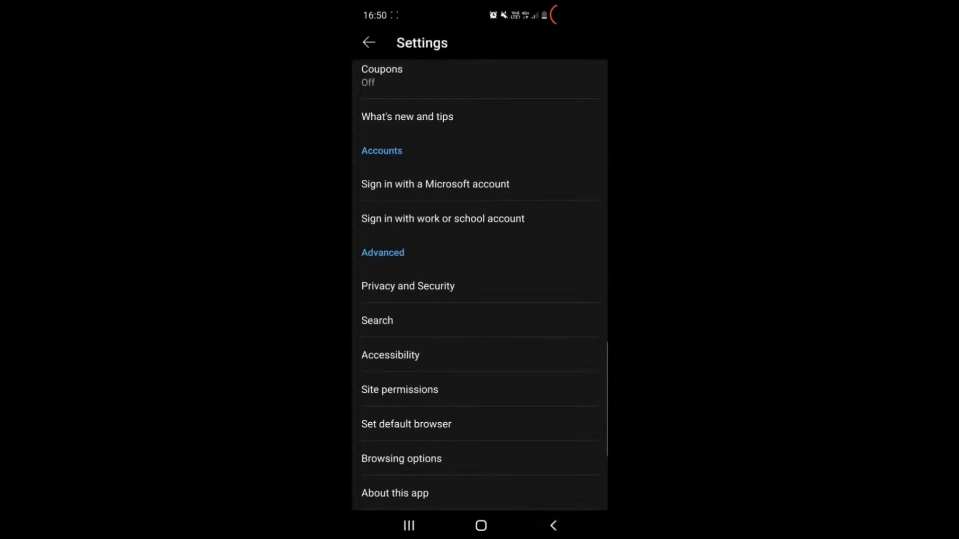
- Close Edge from Recents, then launch Google Play Store through the app drawer search
click(408, 526)
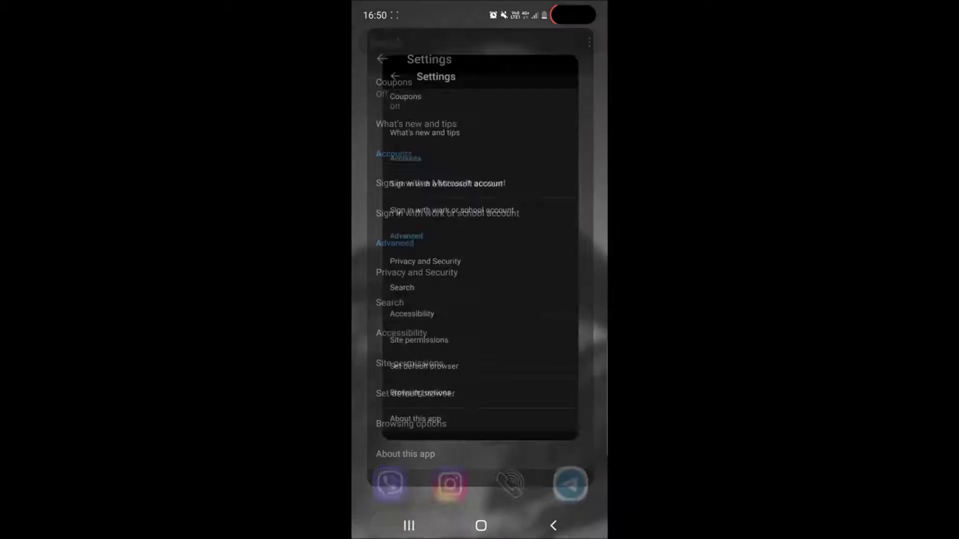
drag(480, 301, 480, 75)
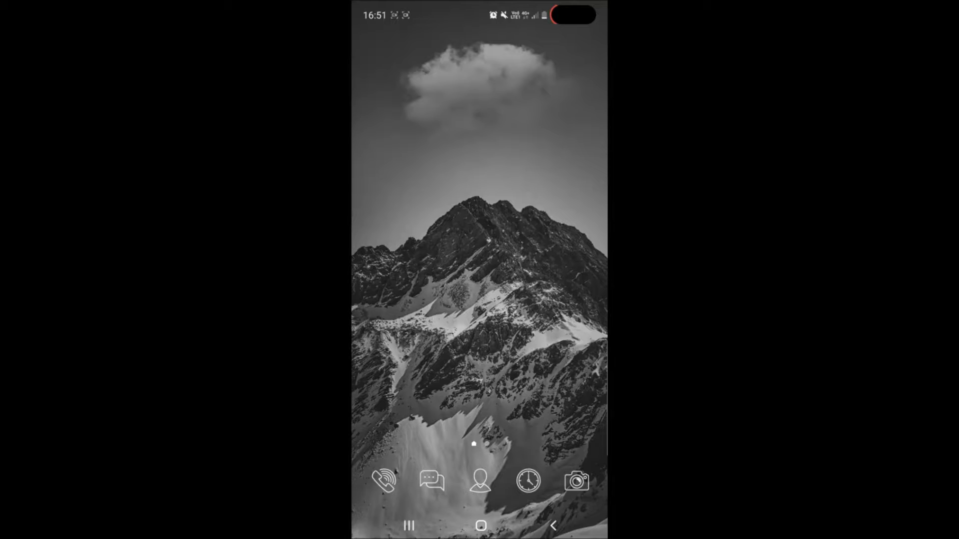
drag(479, 450, 479, 224)
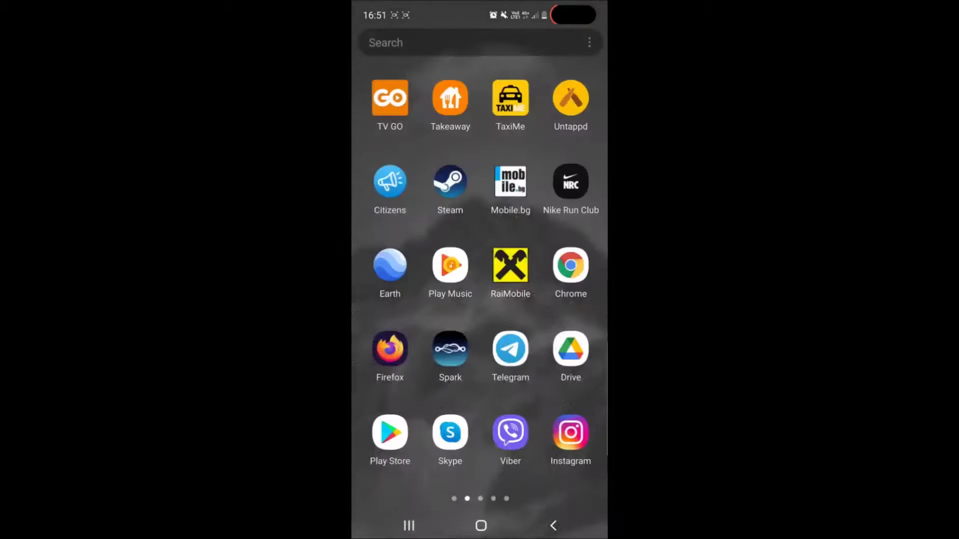
click(480, 42)
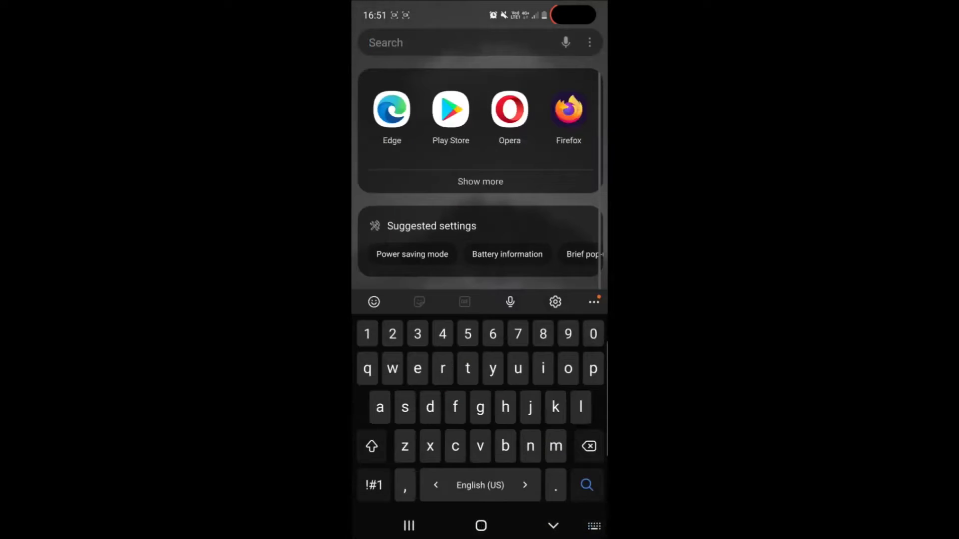
click(450, 110)
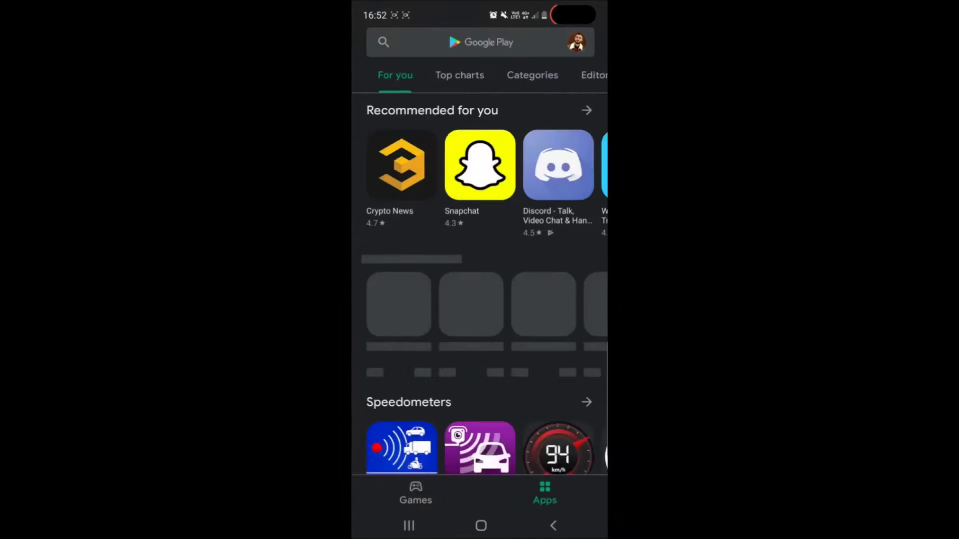
- Search the Play Store for 'avast', install Avast Antivirus, and open it
click(480, 43)
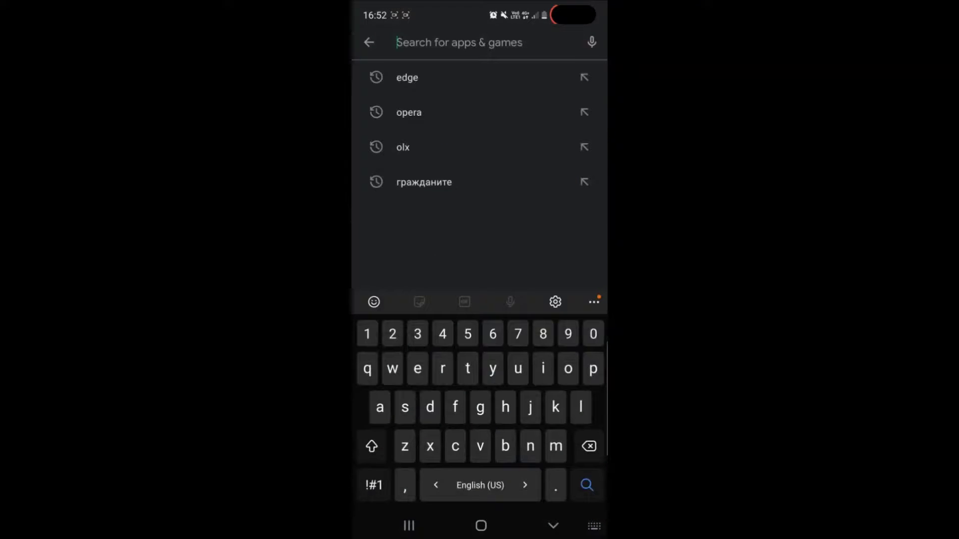
text(ava)
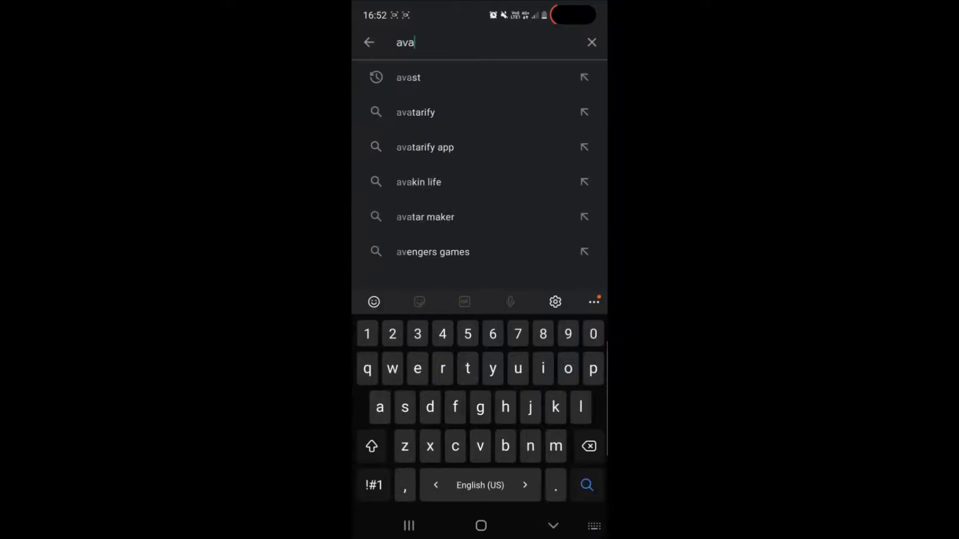
text(st)
key(Return)
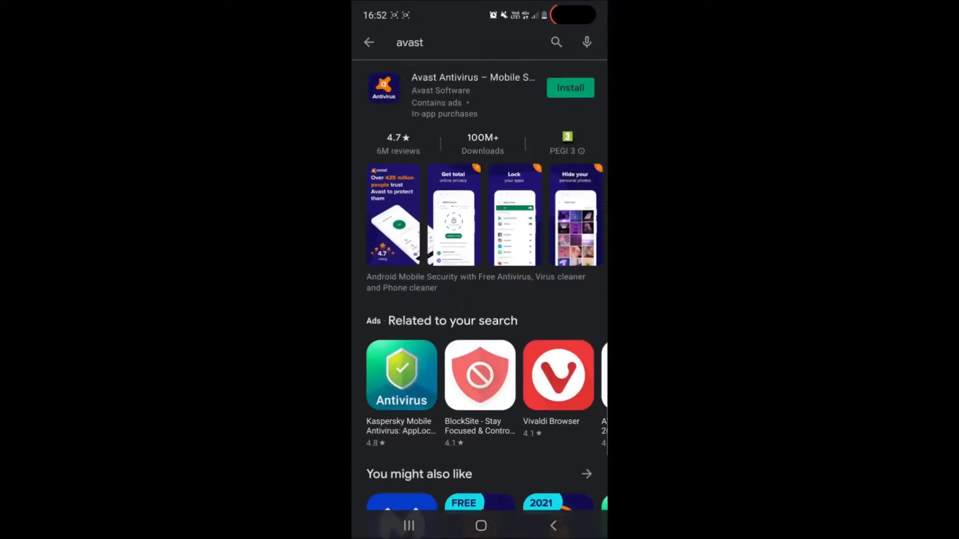
click(570, 88)
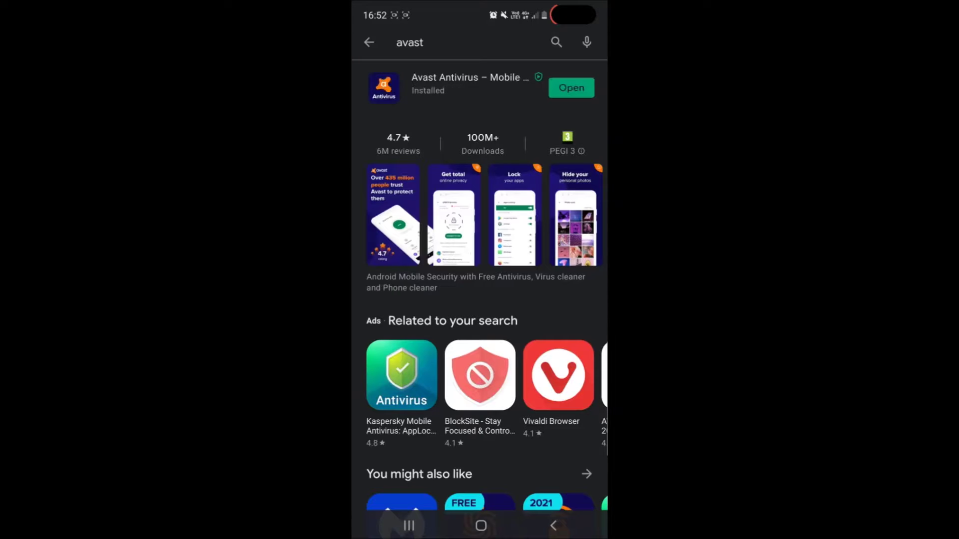
click(571, 88)
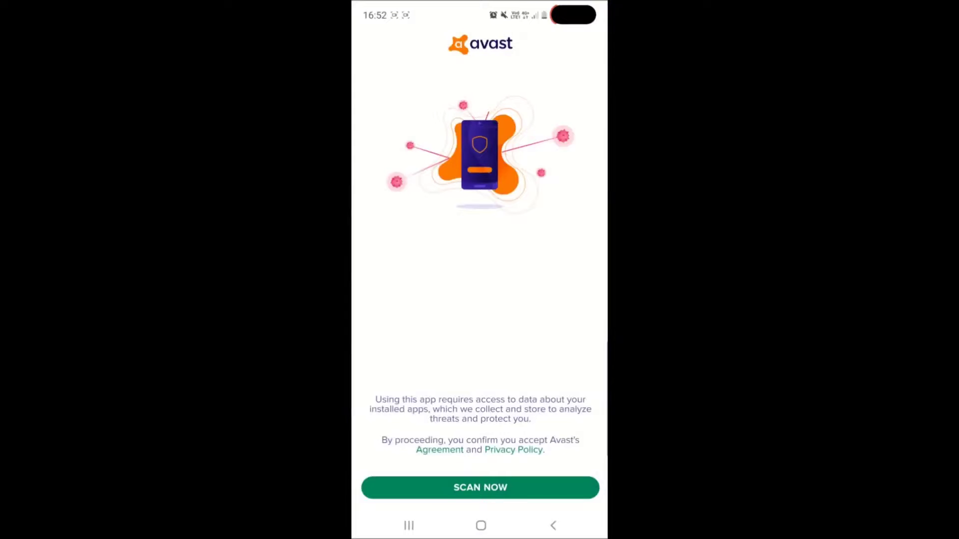
click(481, 488)
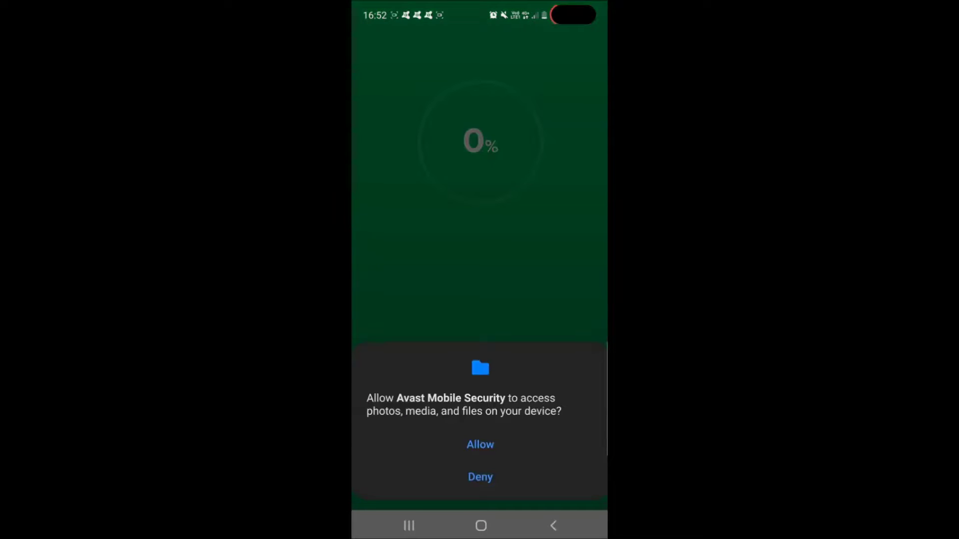
click(481, 444)
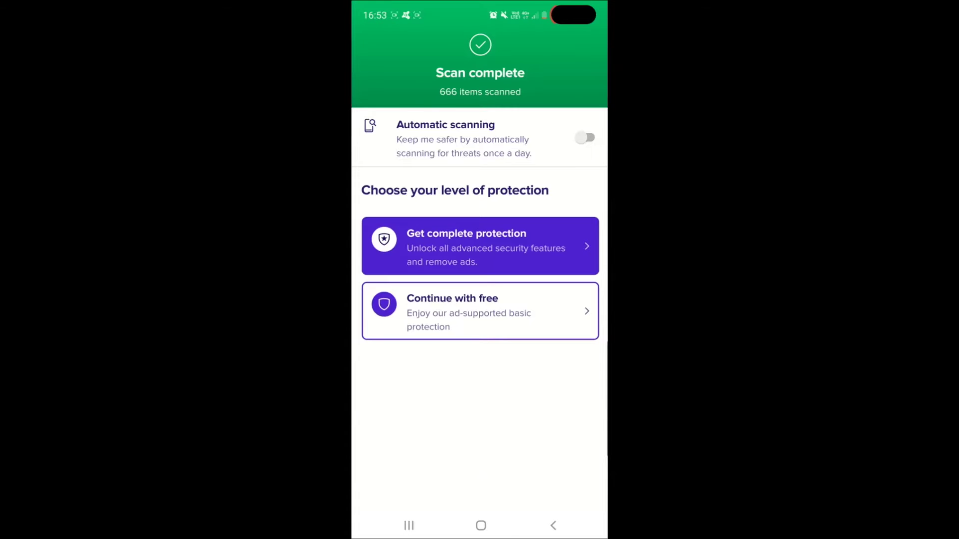
click(480, 526)
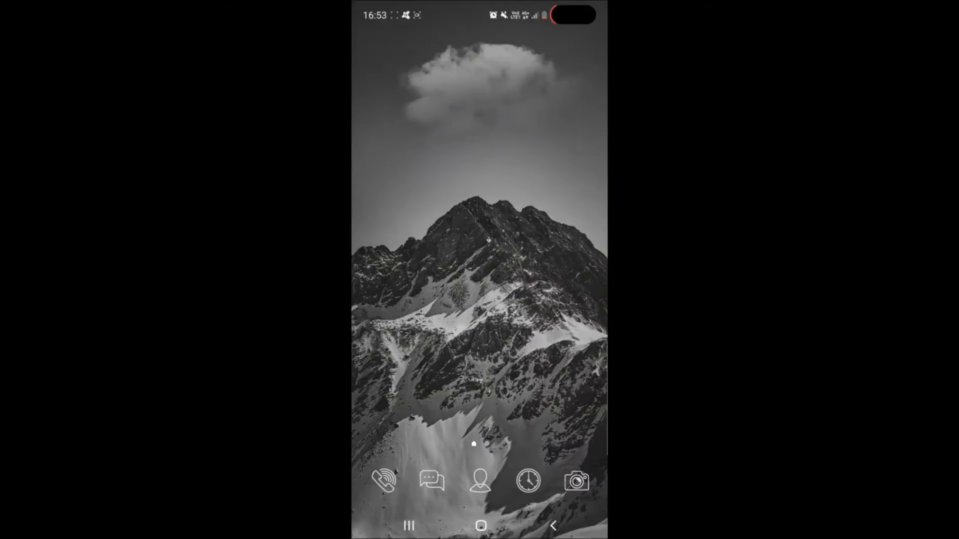